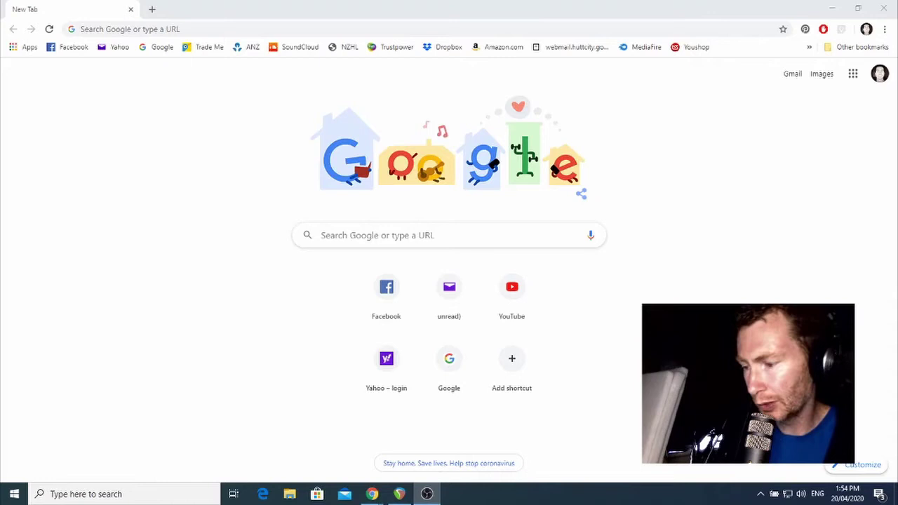
- Navigate Chrome to voclr.it and load the site
{"action": "left_click", "coordinate": [378, 236]}
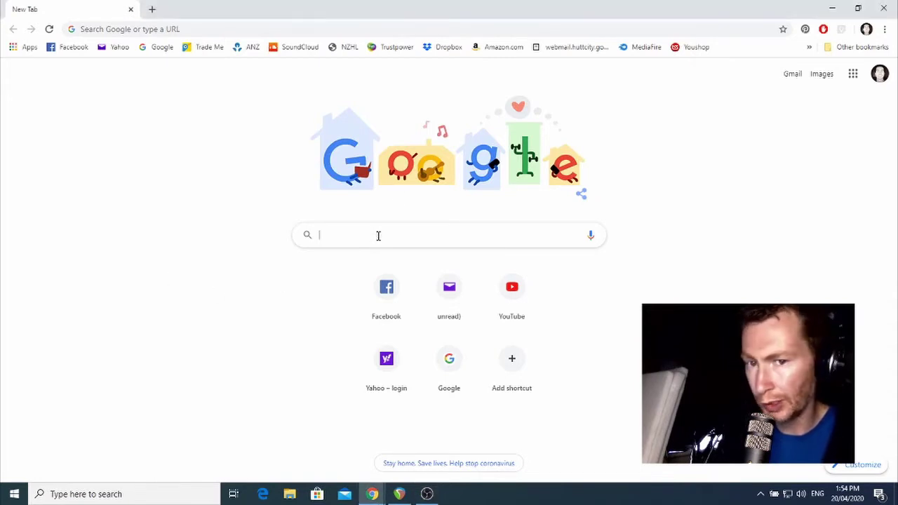
{"action": "type", "text": "v"}
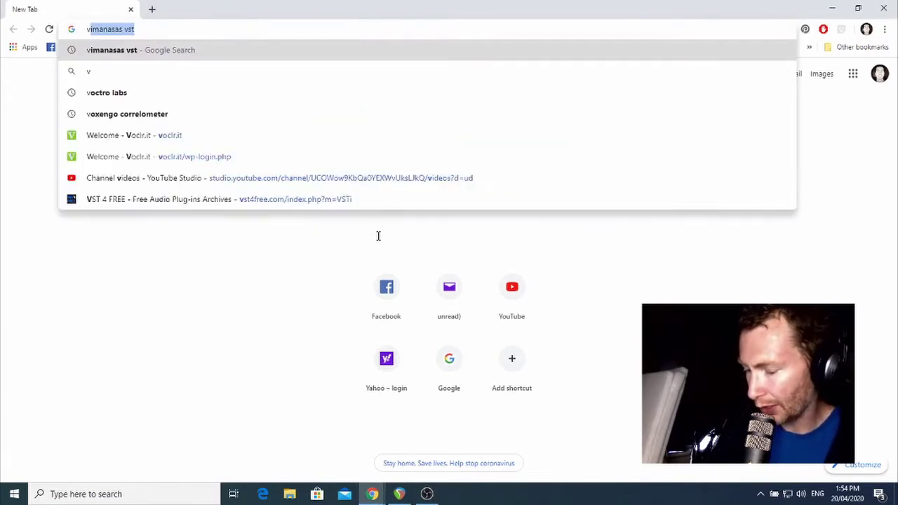
{"action": "type", "text": "ocl"}
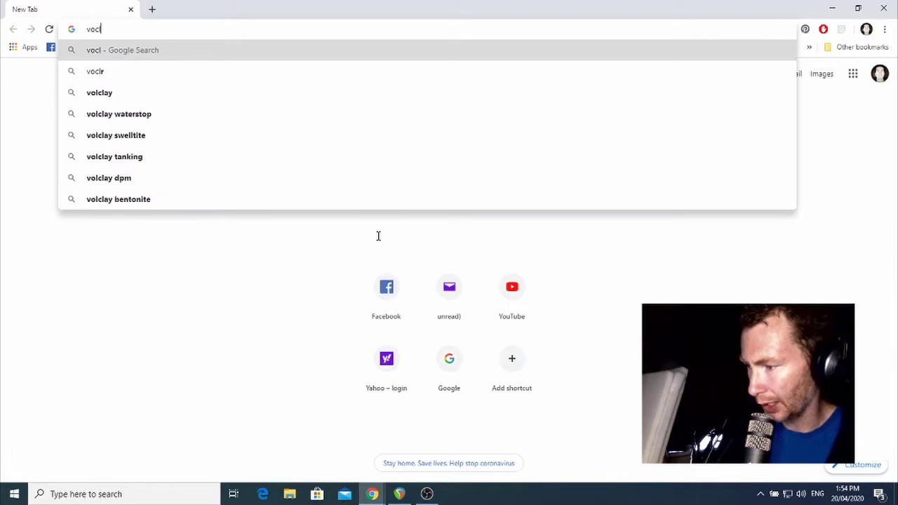
{"action": "type", "text": "r.it"}
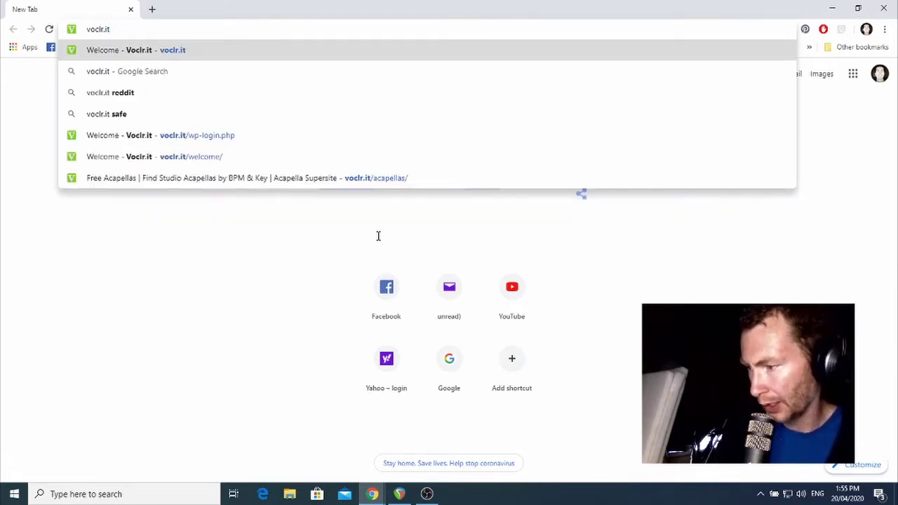
{"action": "key", "text": "Return"}
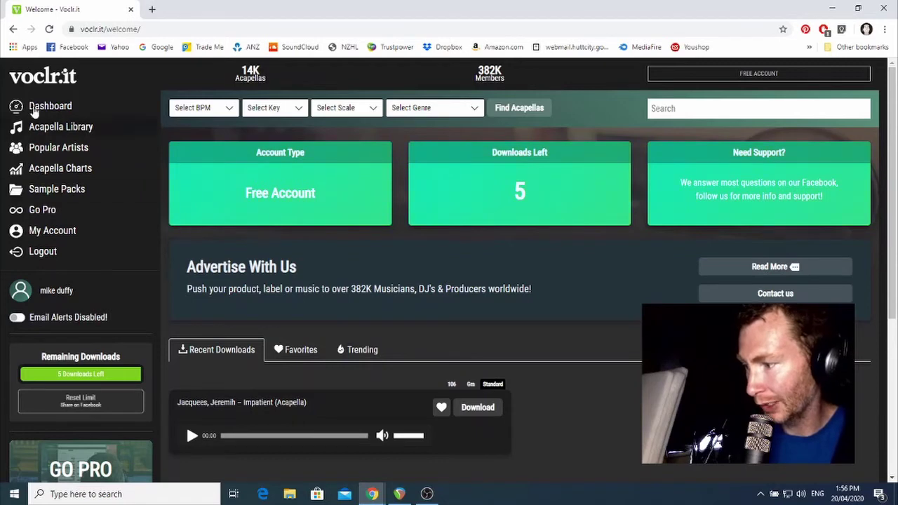
- Open the Acapella Library and scroll through its list of acapellas
{"action": "left_click", "coordinate": [56, 134]}
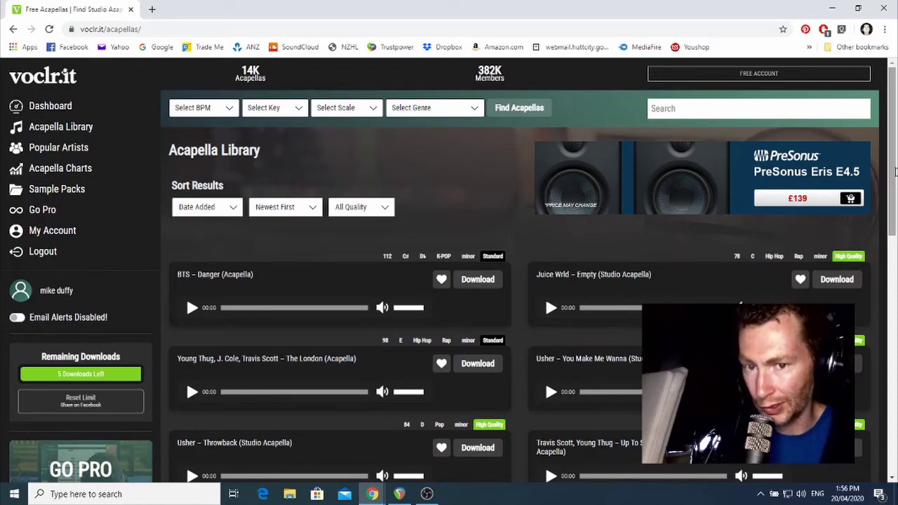
{"action": "left_click_drag", "start_coordinate": [894, 172], "coordinate": [894, 406]}
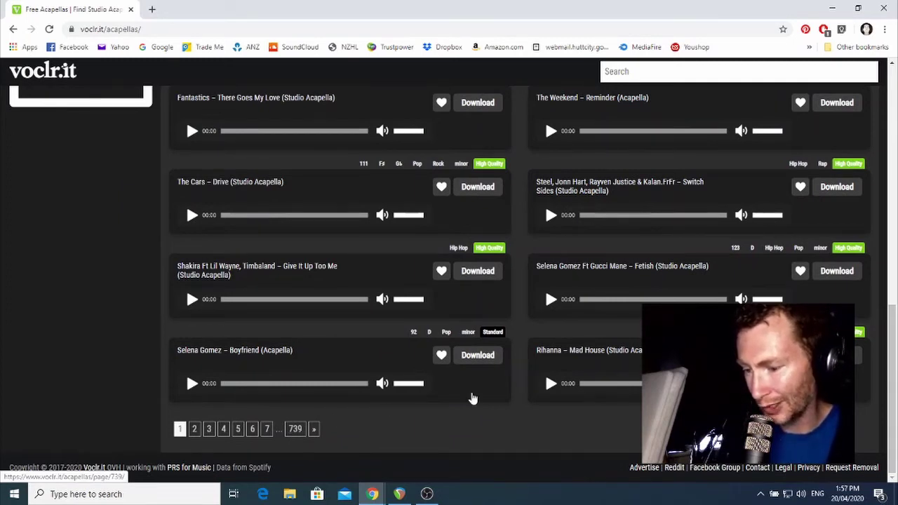
{"action": "left_click_drag", "start_coordinate": [891, 383], "coordinate": [873, 224]}
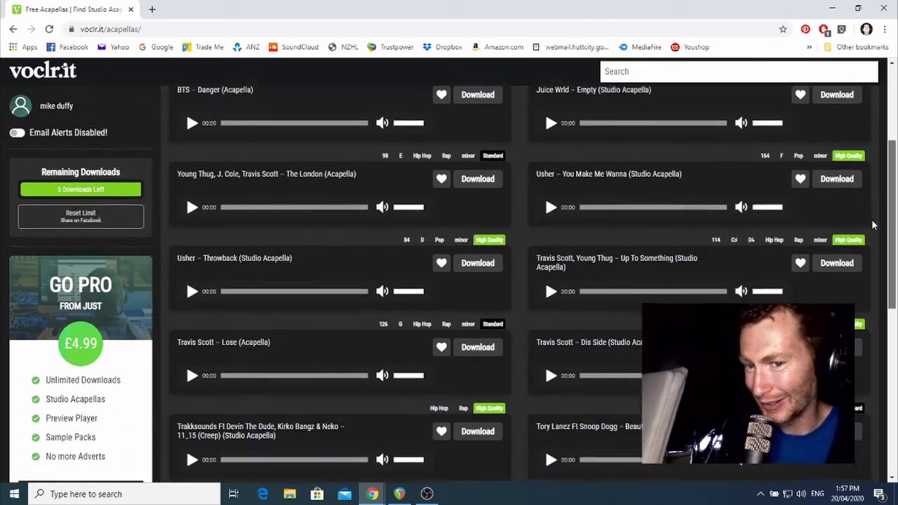
{"action": "scroll", "coordinate": [873, 225], "scroll_direction": "down", "scroll_amount": 2}
- Try previewing the Dis Side acapella, then scroll back up the library list
{"action": "left_click", "coordinate": [725, 245]}
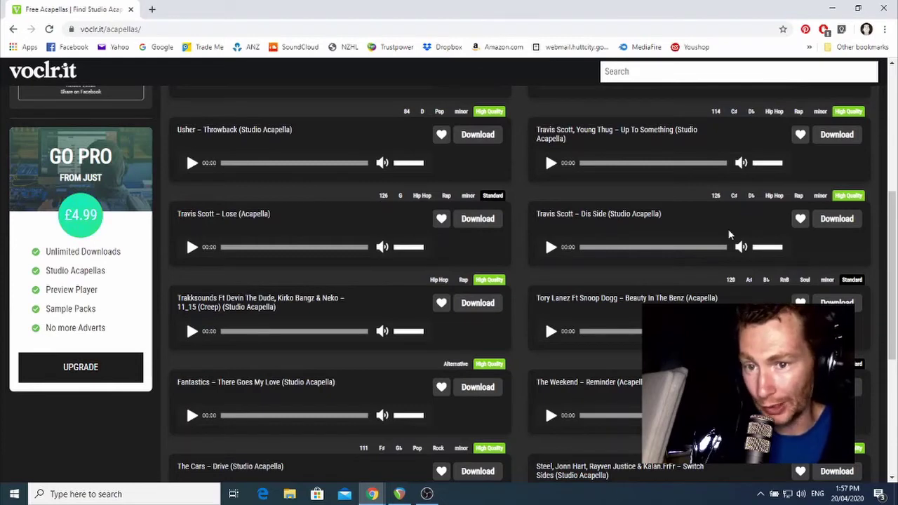
{"action": "left_click", "coordinate": [730, 241]}
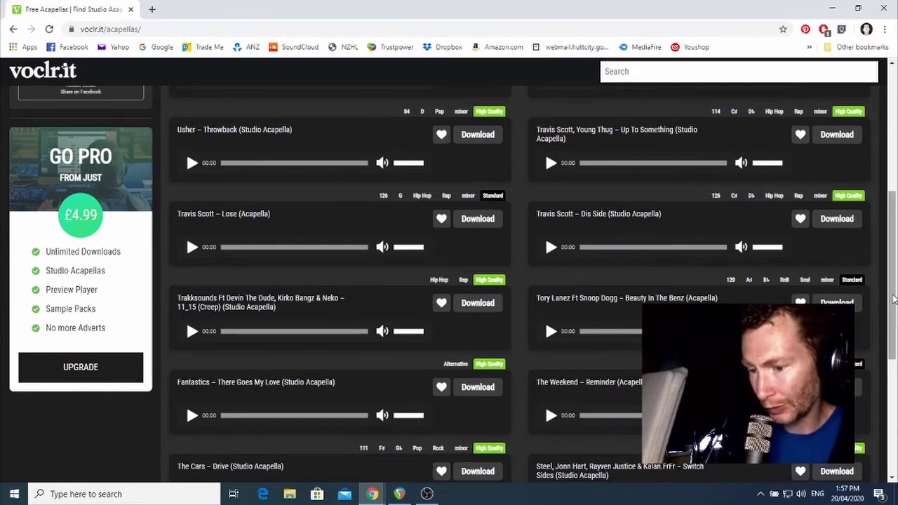
{"action": "scroll", "coordinate": [869, 130], "scroll_direction": "up", "scroll_amount": 5}
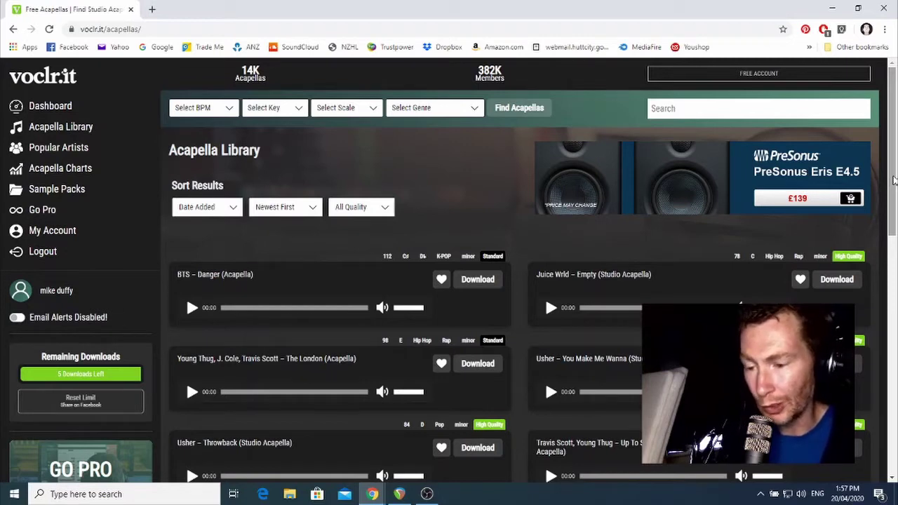
{"action": "left_click_drag", "start_coordinate": [894, 181], "coordinate": [891, 424]}
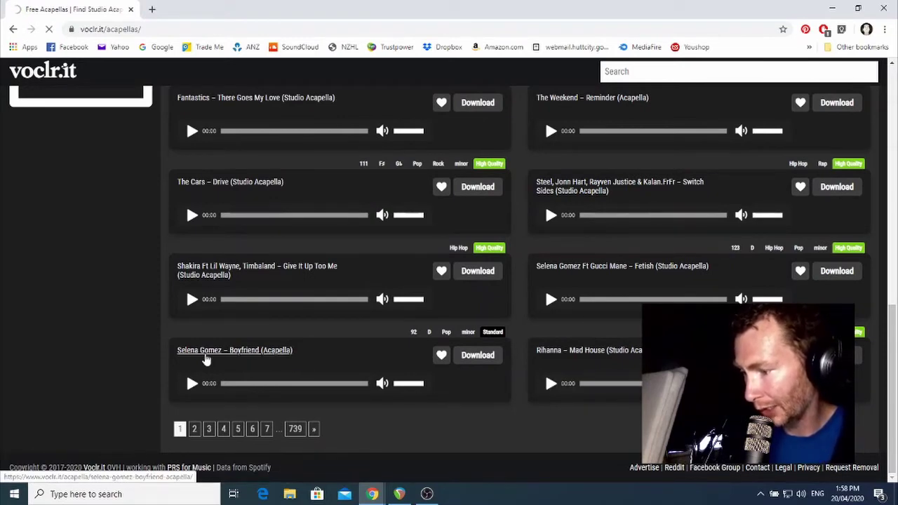
- Open the 'Selena Gomez – Boyfriend (Acapella)' track page from the library list
{"action": "left_click", "coordinate": [205, 358]}
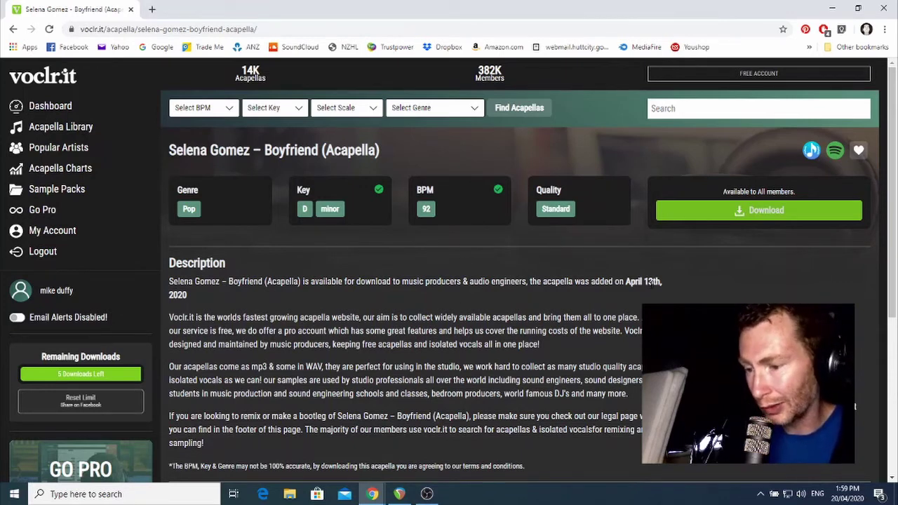
- Download the Boyfriend acapella mp3 using the green Download button
{"action": "left_click", "coordinate": [748, 215]}
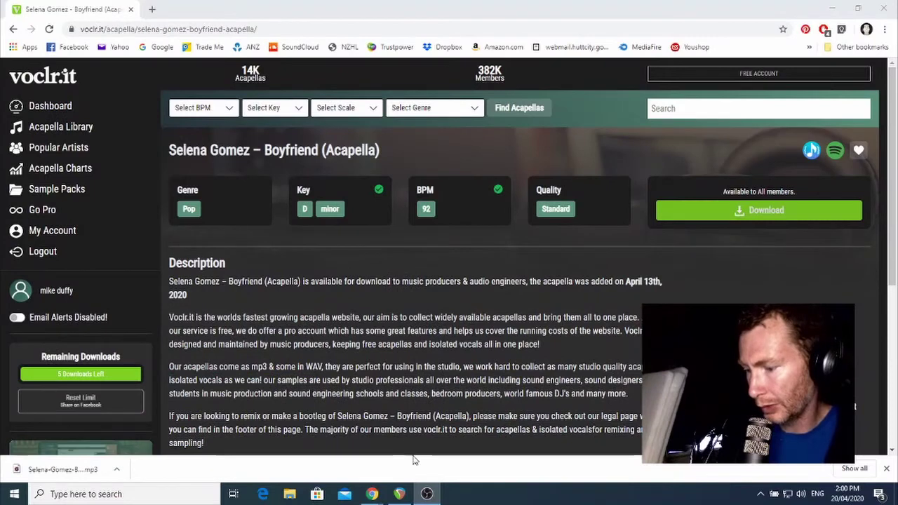
- Switch to REAPER's Looperman WORKING Vocals project and review Beez Main, Doubles Buss and Hononga tracks
{"action": "left_click", "coordinate": [400, 490]}
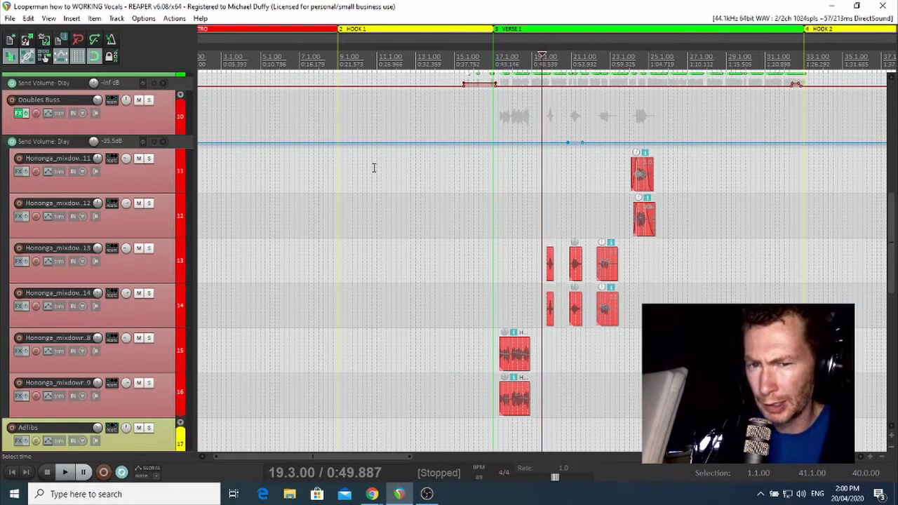
{"action": "scroll", "coordinate": [371, 121], "scroll_direction": "down", "scroll_amount": 3}
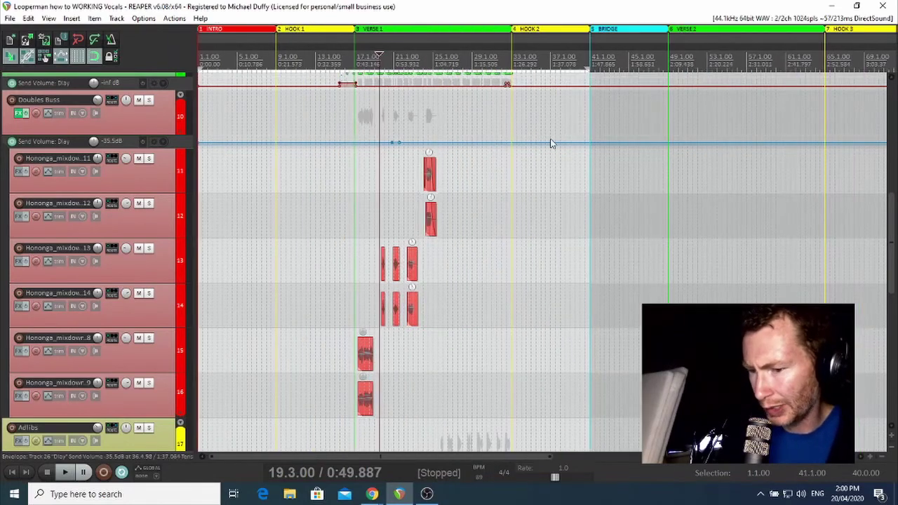
{"action": "left_click_drag", "start_coordinate": [889, 225], "coordinate": [880, 194]}
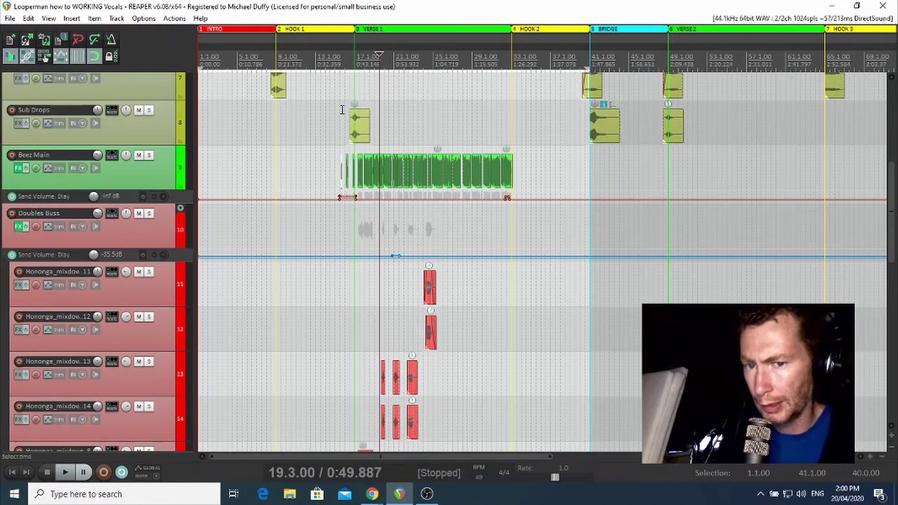
{"action": "scroll", "coordinate": [342, 110], "scroll_direction": "up", "scroll_amount": 5}
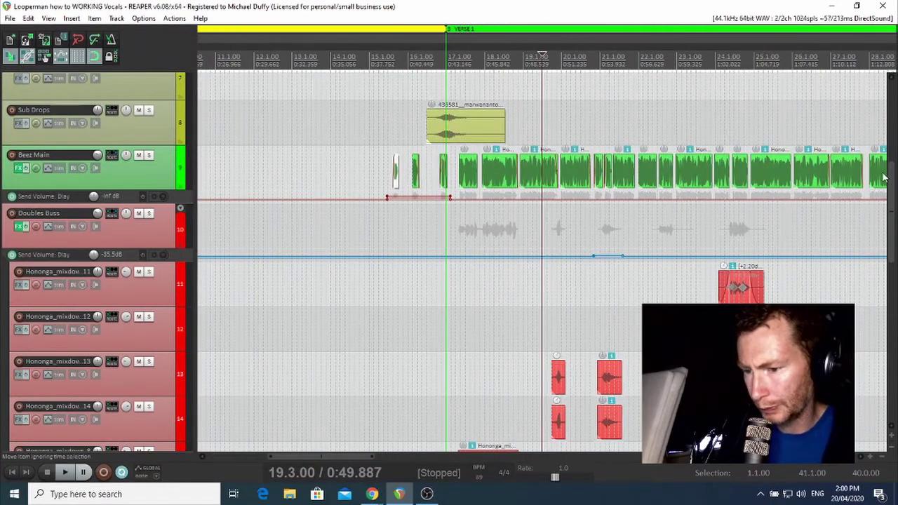
{"action": "left_click_drag", "start_coordinate": [890, 168], "coordinate": [867, 204]}
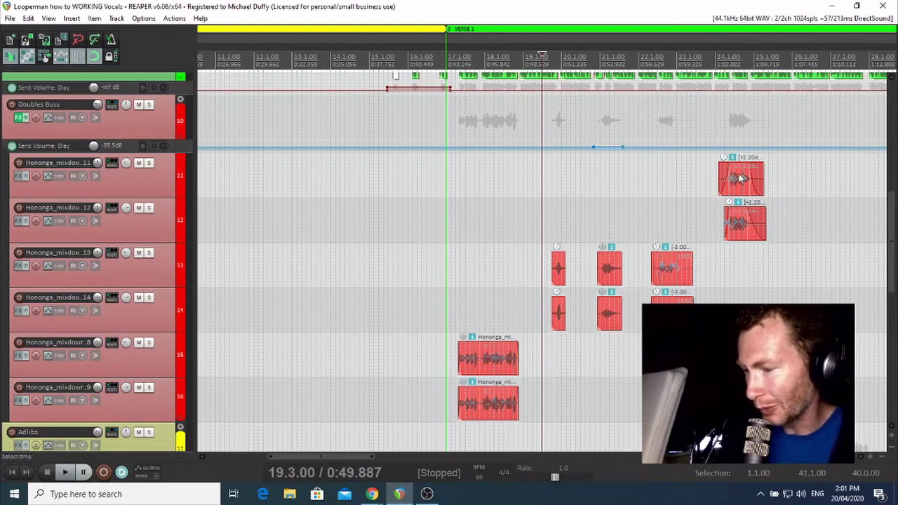
{"action": "left_click_drag", "start_coordinate": [891, 230], "coordinate": [891, 197]}
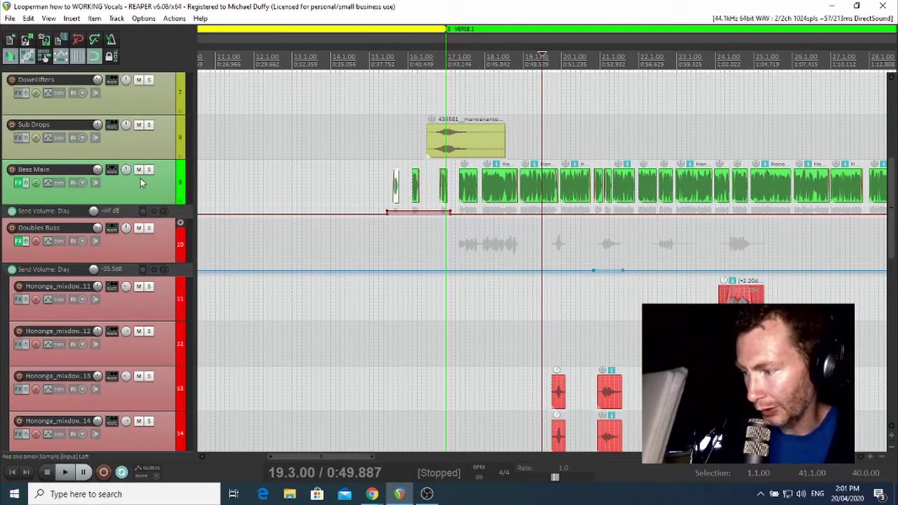
{"action": "left_click_drag", "start_coordinate": [371, 456], "coordinate": [407, 456]}
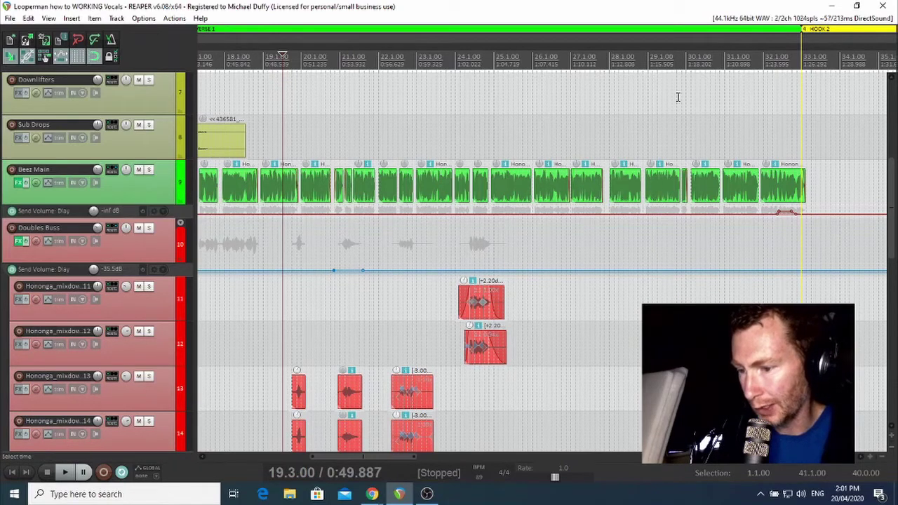
{"action": "left_click_drag", "start_coordinate": [481, 40], "coordinate": [638, 47]}
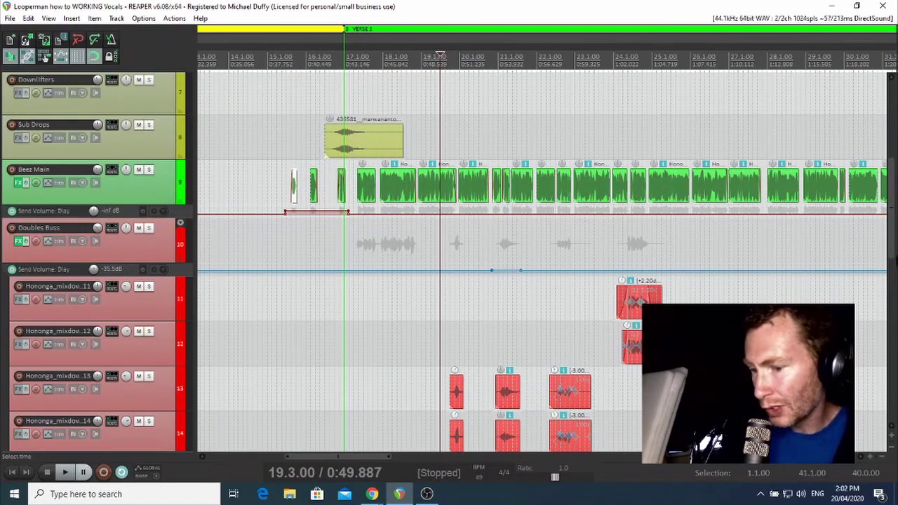
{"action": "scroll", "coordinate": [894, 238], "scroll_direction": "down", "scroll_amount": 1}
{"action": "left_click_drag", "start_coordinate": [894, 238], "coordinate": [895, 269]}
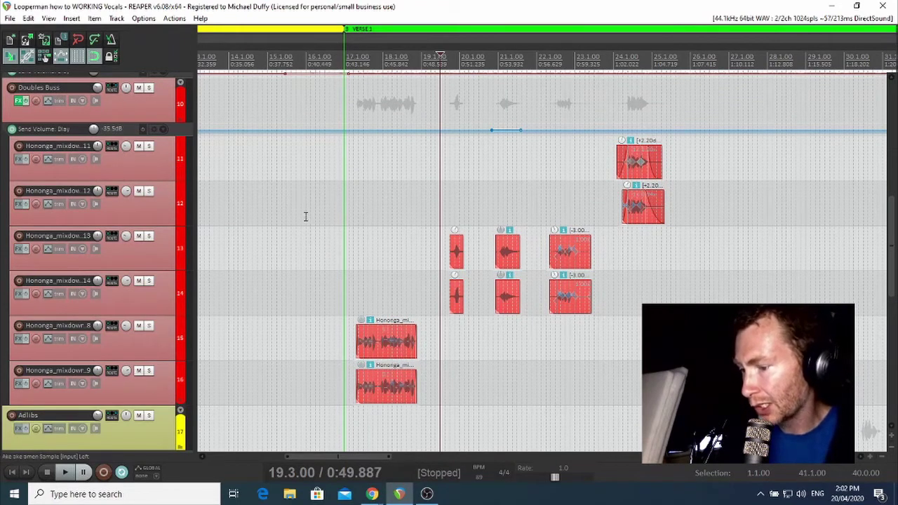
{"action": "scroll", "coordinate": [43, 172], "scroll_direction": "up", "scroll_amount": 1}
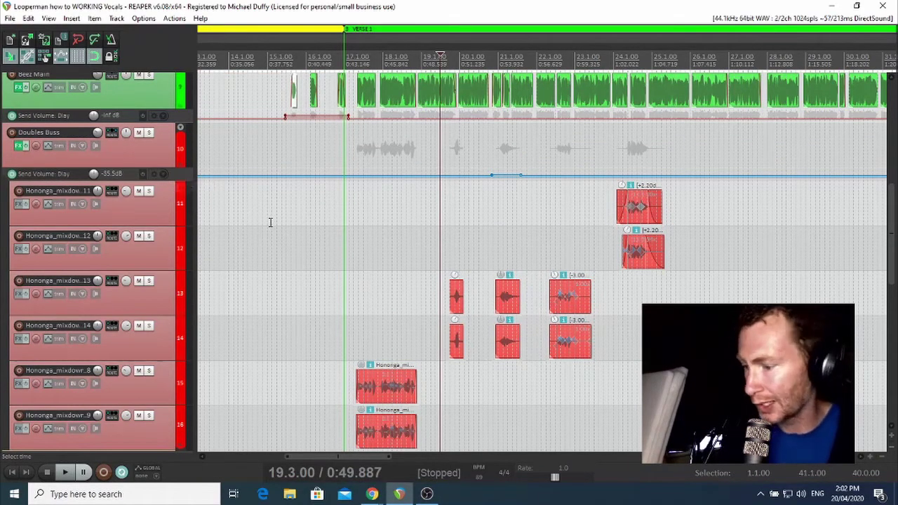
{"action": "scroll", "coordinate": [45, 203], "scroll_direction": "down", "scroll_amount": 8}
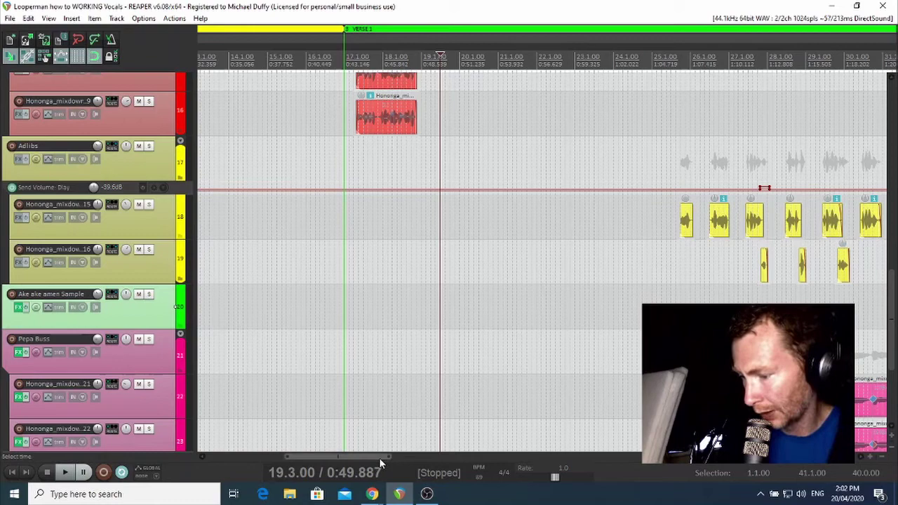
{"action": "left_click_drag", "start_coordinate": [379, 457], "coordinate": [368, 438]}
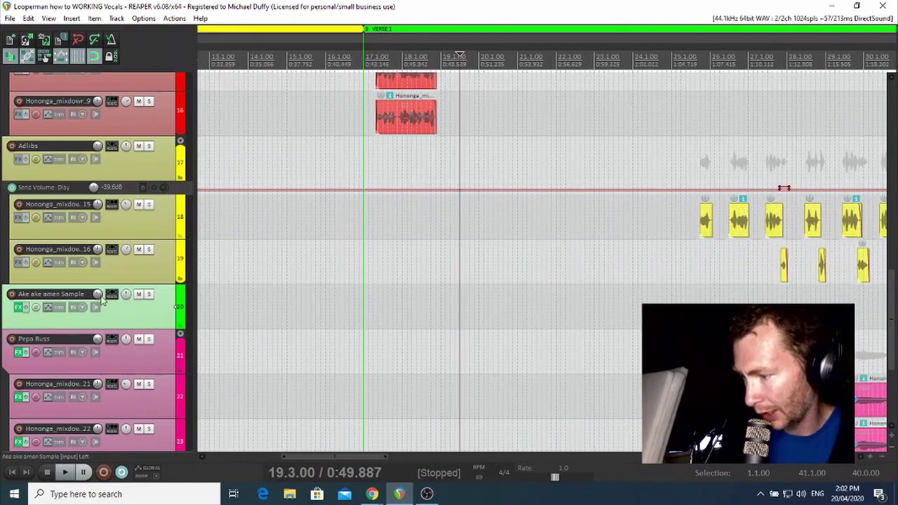
{"action": "mouse_move", "coordinate": [321, 457]}
{"action": "left_mouse_down"}
{"action": "mouse_move", "coordinate": [340, 455]}
{"action": "mouse_move", "coordinate": [328, 455]}
{"action": "left_mouse_up"}
{"action": "scroll", "coordinate": [81, 324], "scroll_direction": "down", "scroll_amount": 2}
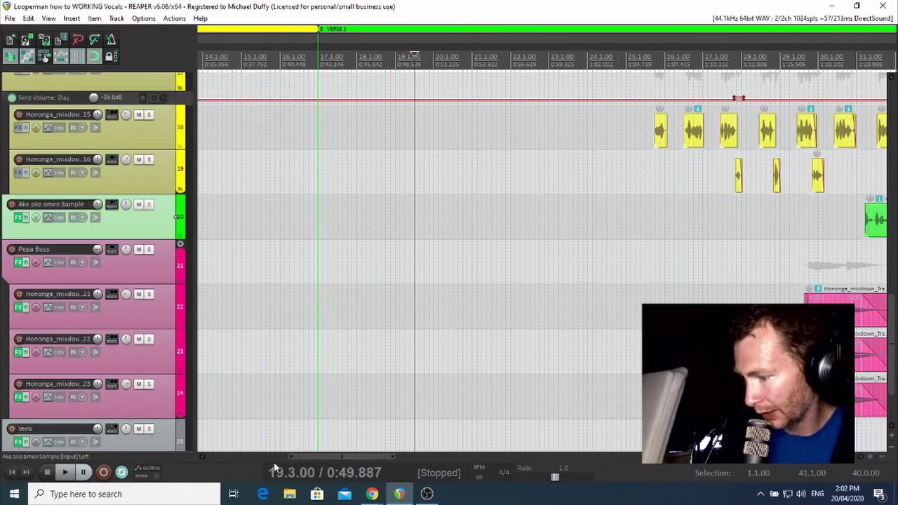
{"action": "left_click_drag", "start_coordinate": [304, 459], "coordinate": [374, 468]}
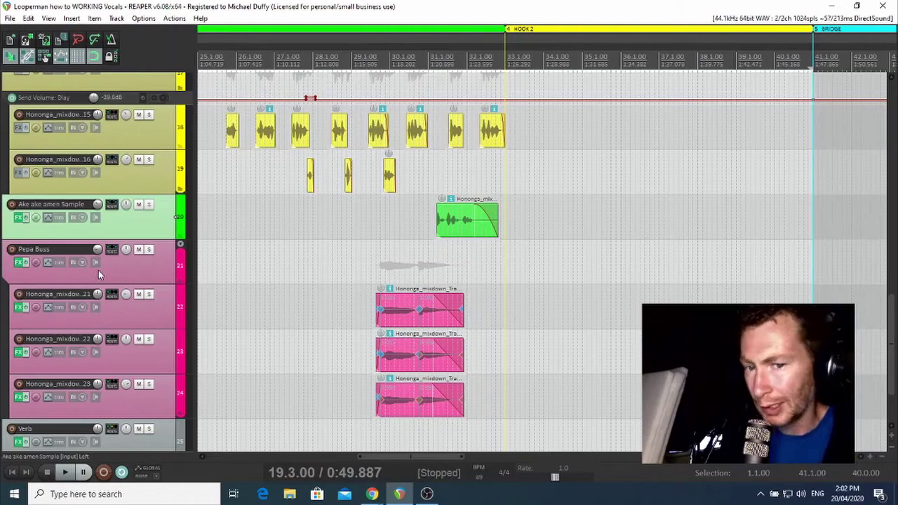
{"action": "scroll", "coordinate": [84, 306], "scroll_direction": "down", "scroll_amount": 1}
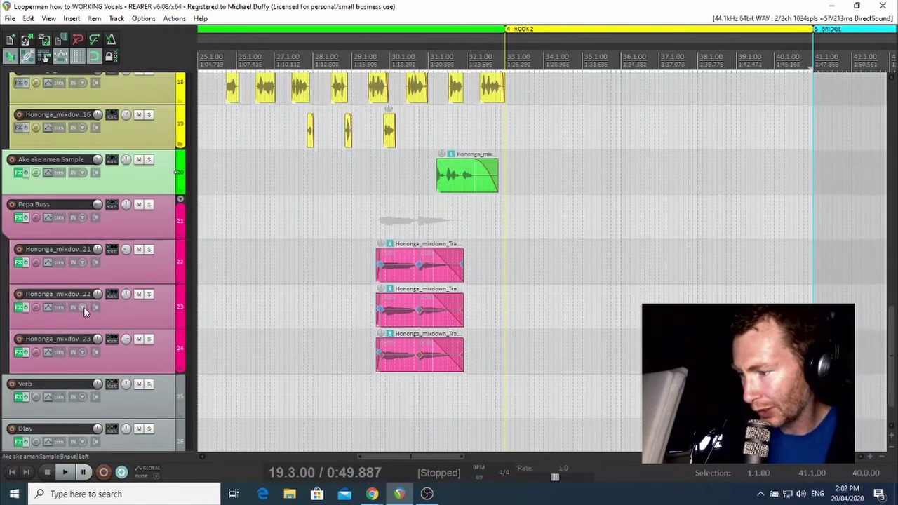
{"action": "scroll", "coordinate": [83, 306], "scroll_direction": "up", "scroll_amount": 1}
{"action": "scroll", "coordinate": [83, 306], "scroll_direction": "up", "scroll_amount": 2}
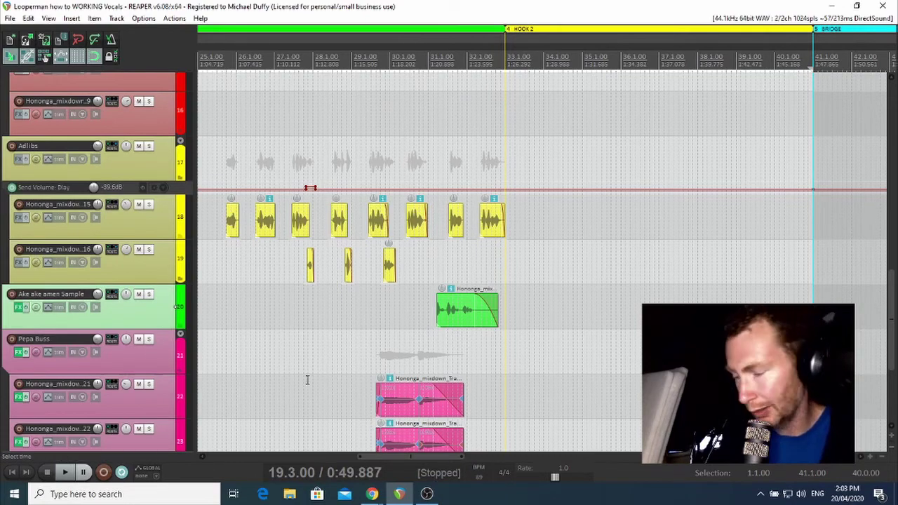
- Set the play position to bar 14.1 and start playback
{"action": "left_click_drag", "start_coordinate": [437, 458], "coordinate": [350, 457]}
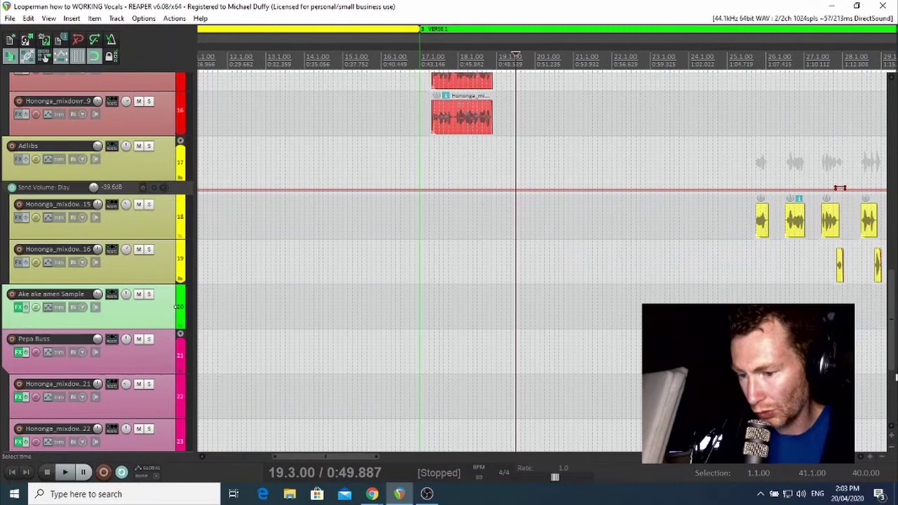
{"action": "scroll", "coordinate": [894, 368], "scroll_direction": "up", "scroll_amount": 6}
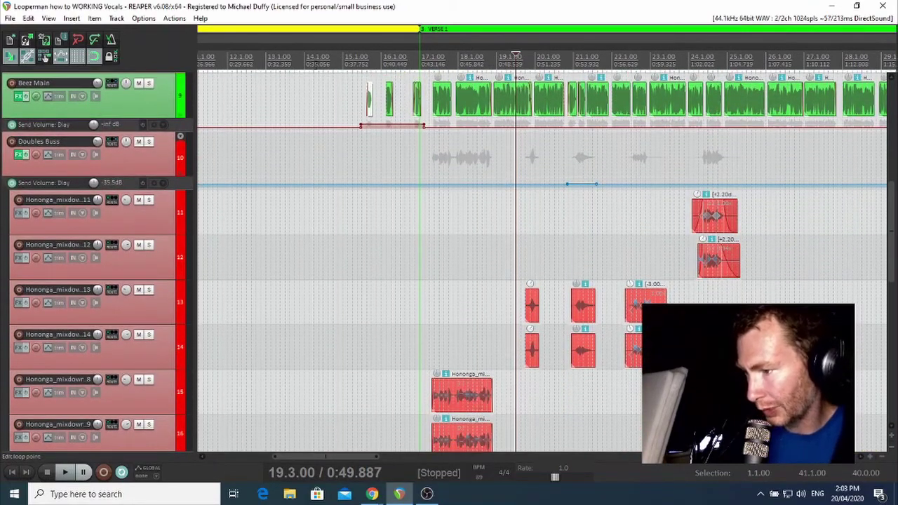
{"action": "left_click", "coordinate": [313, 56]}
{"action": "scroll", "coordinate": [313, 56], "scroll_direction": "down", "scroll_amount": 2}
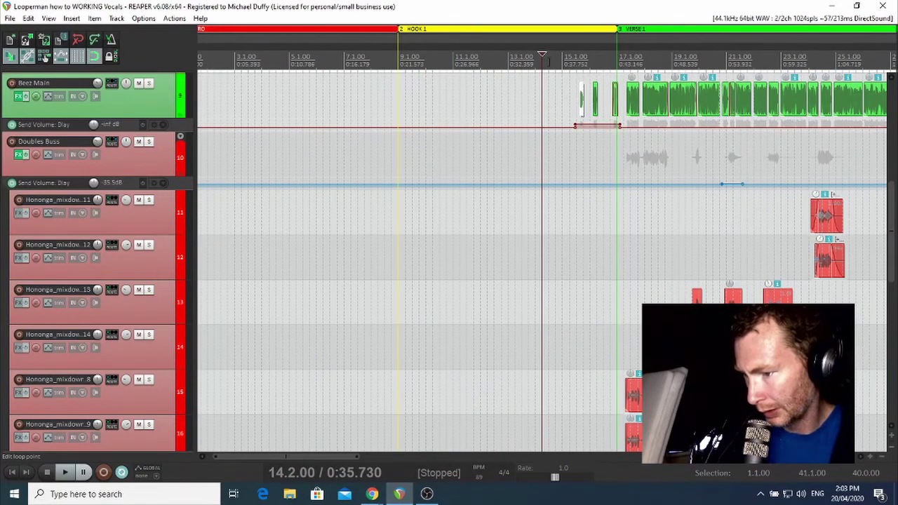
{"action": "left_click", "coordinate": [535, 62]}
{"action": "key", "text": "space"}
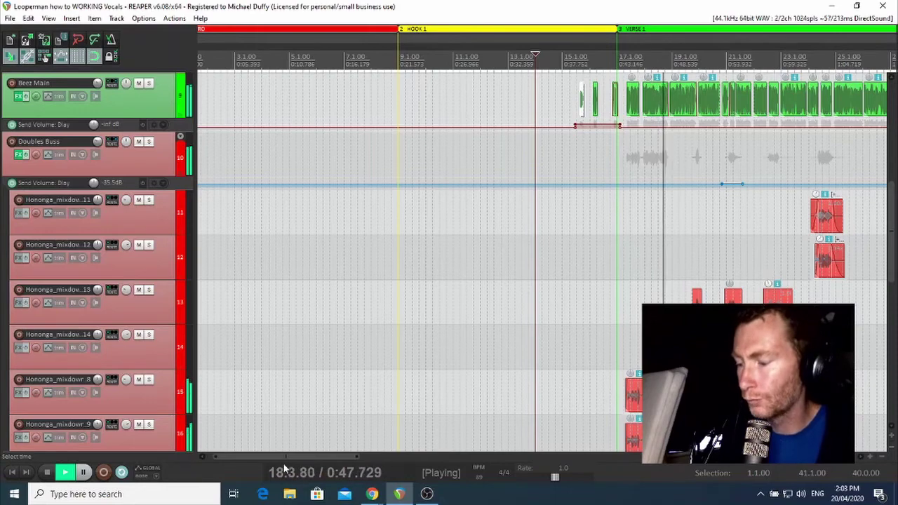
- Listen through Verse 1 while scrolling the arrange view, then stop playback at Hook 2
{"action": "left_click_drag", "start_coordinate": [293, 457], "coordinate": [349, 451]}
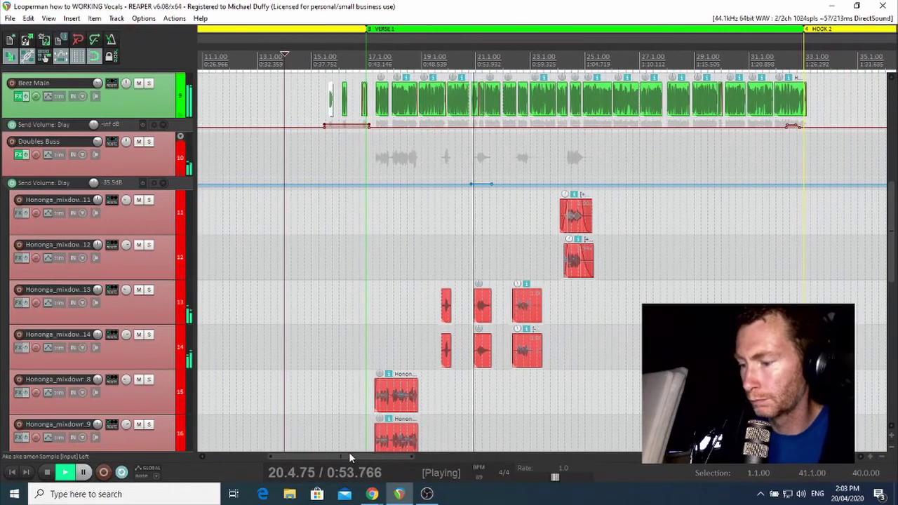
{"action": "left_click_drag", "start_coordinate": [348, 451], "coordinate": [372, 451]}
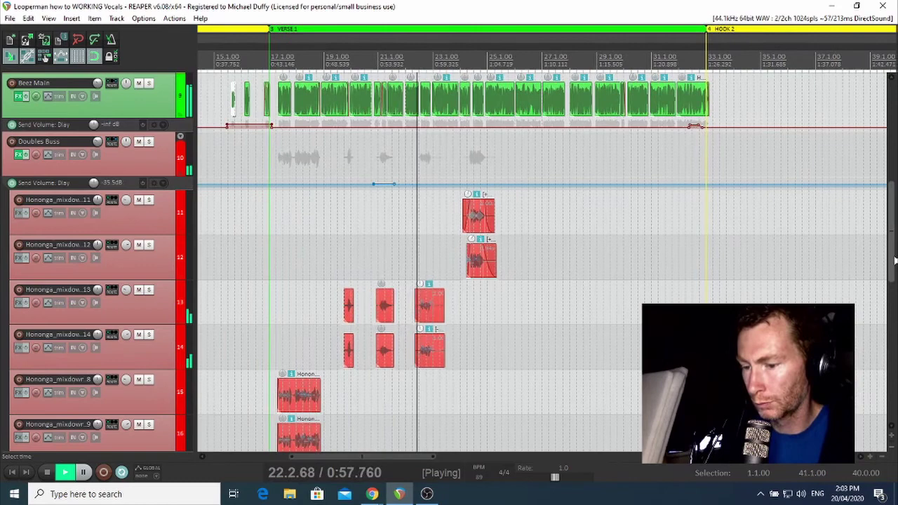
{"action": "left_click_drag", "start_coordinate": [894, 257], "coordinate": [897, 365]}
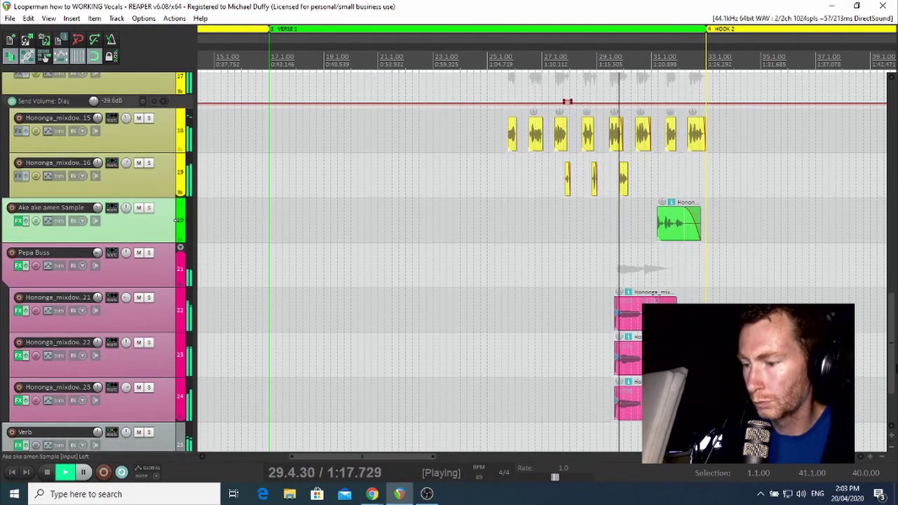
{"action": "left_click_drag", "start_coordinate": [896, 365], "coordinate": [838, 219]}
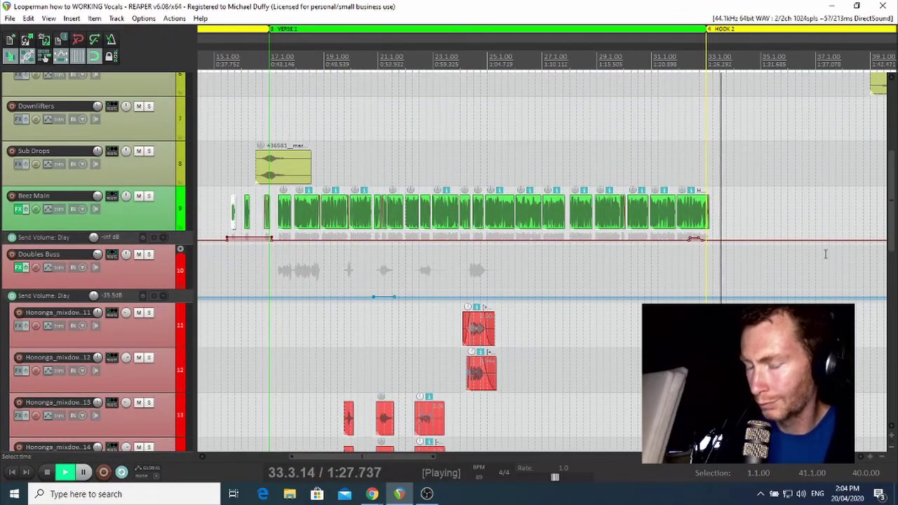
{"action": "key", "text": "space"}
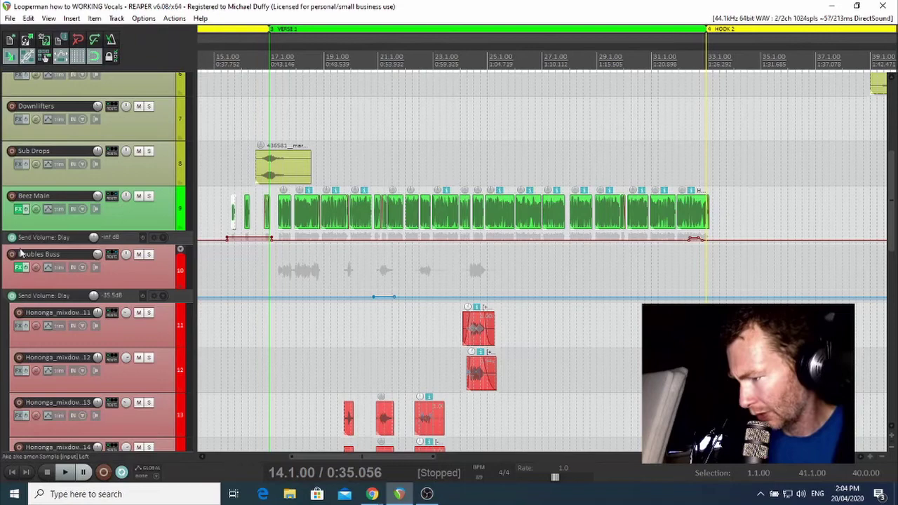
- Solo Doubles Buss, Beez Main and the Adlibs group, then play from bar 16
{"action": "left_click", "coordinate": [148, 255]}
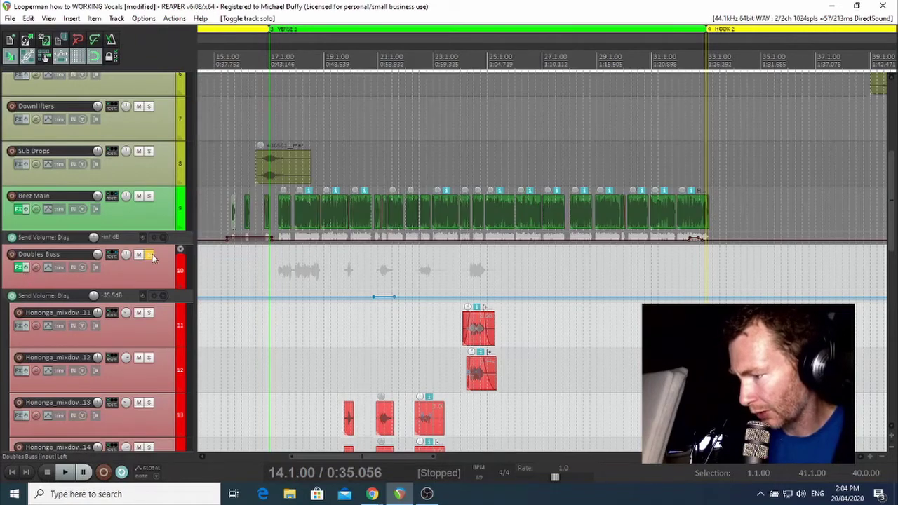
{"action": "left_click", "coordinate": [149, 196]}
{"action": "left_click_drag", "start_coordinate": [891, 217], "coordinate": [890, 335]}
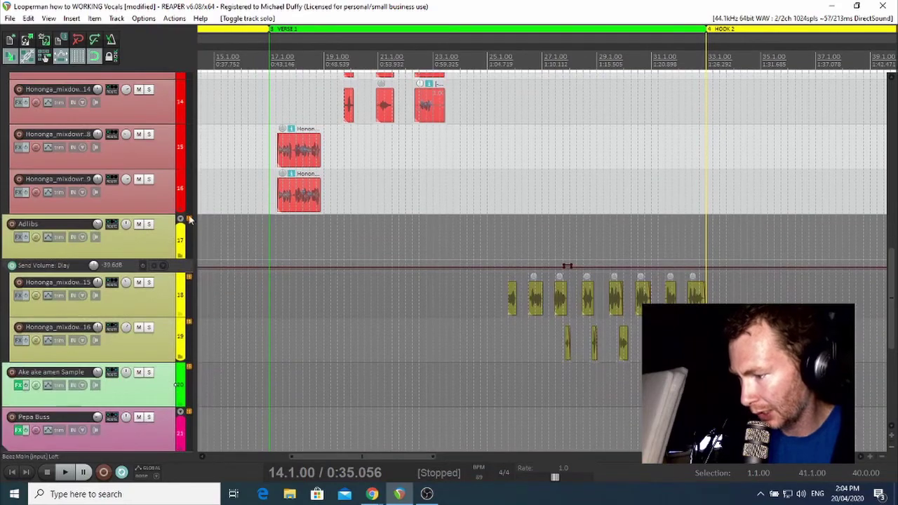
{"action": "left_click", "coordinate": [149, 225]}
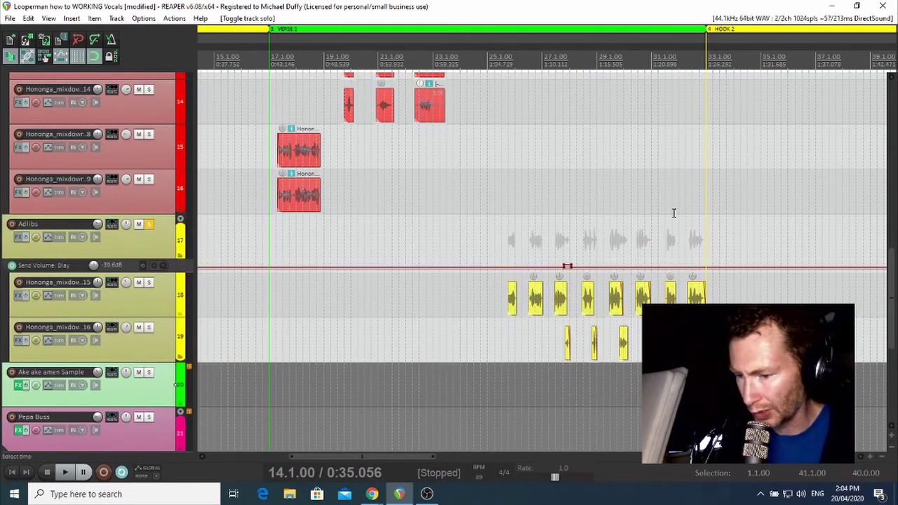
{"action": "scroll", "coordinate": [680, 164], "scroll_direction": "up", "scroll_amount": 6}
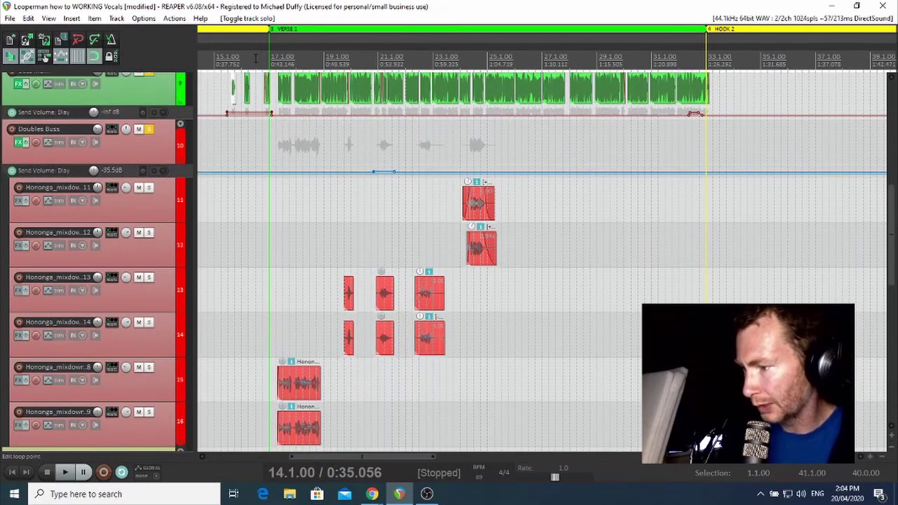
{"action": "key", "text": "space"}
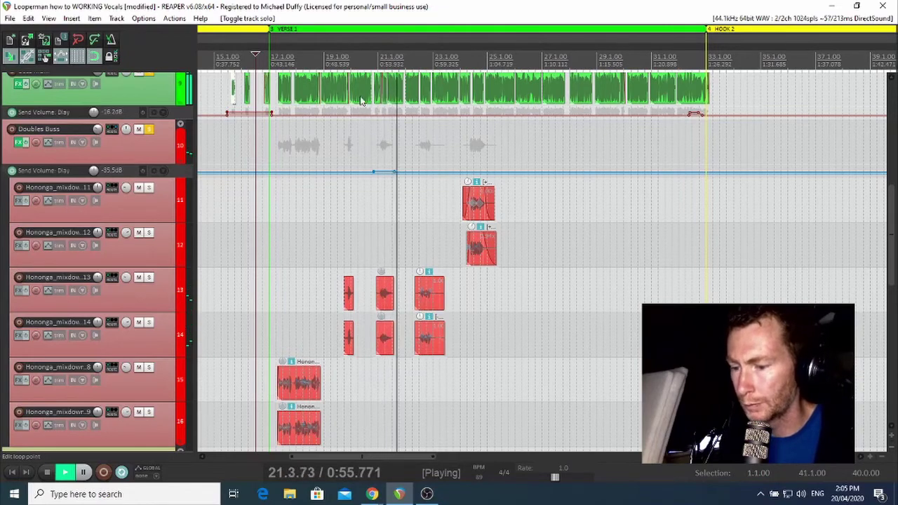
- Scroll down to the soloed Adlibs tracks as playback runs past Hook 2 to bar 34.2
{"action": "scroll", "coordinate": [894, 261], "scroll_direction": "down", "scroll_amount": 2}
{"action": "mouse_move", "coordinate": [894, 261]}
{"action": "left_mouse_down"}
{"action": "mouse_move", "coordinate": [893, 281]}
{"action": "mouse_move", "coordinate": [887, 254]}
{"action": "left_mouse_up"}
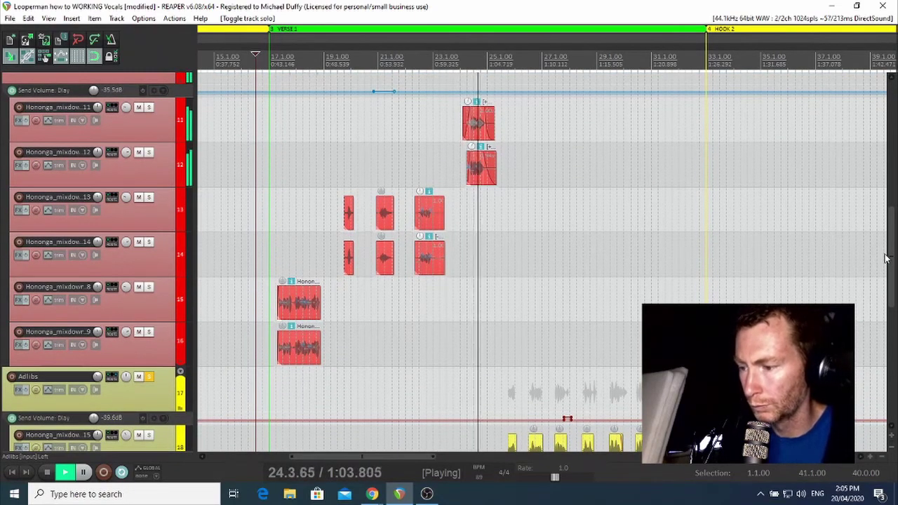
{"action": "scroll", "coordinate": [886, 259], "scroll_direction": "down", "scroll_amount": 5}
{"action": "left_click_drag", "start_coordinate": [886, 319], "coordinate": [887, 331]}
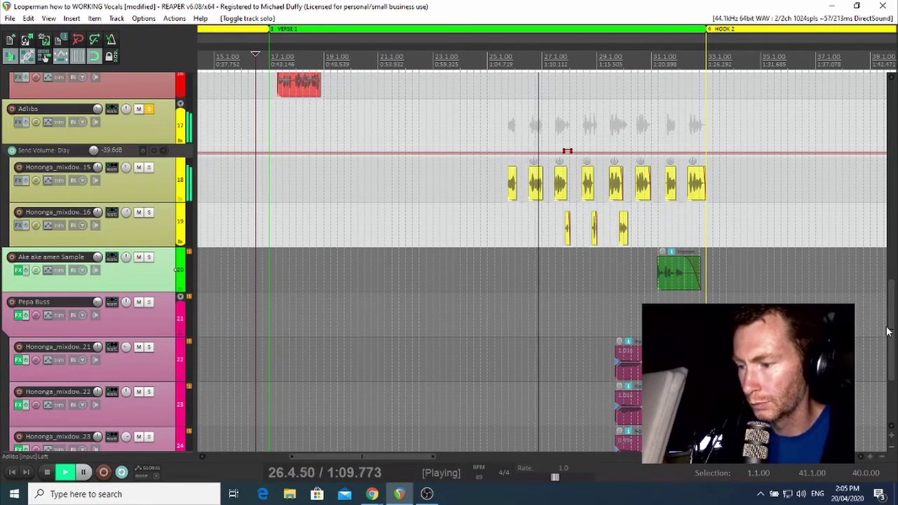
{"action": "left_click_drag", "start_coordinate": [887, 331], "coordinate": [887, 337]}
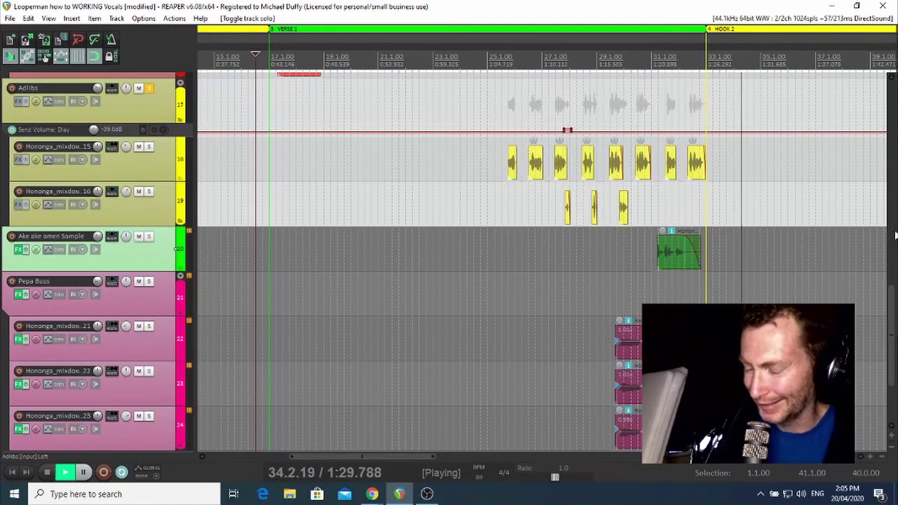
{"action": "key", "text": "space"}
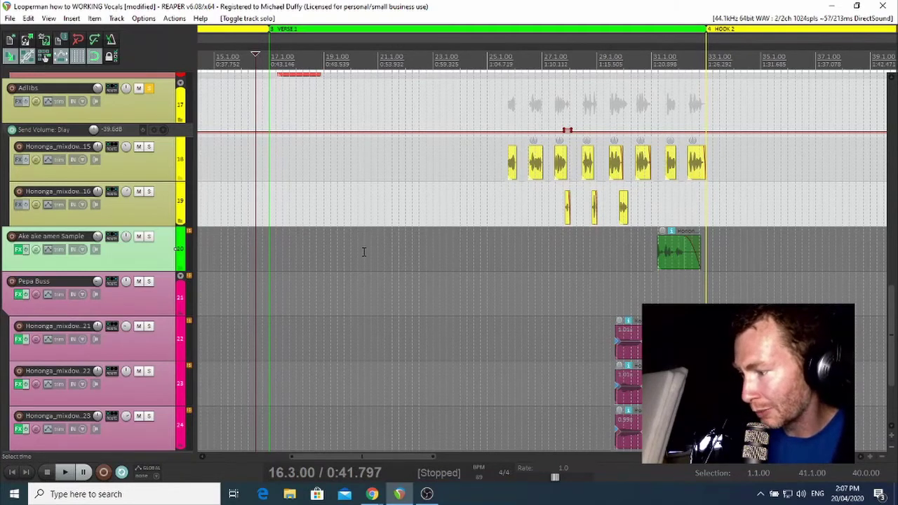
- Solo Pepa Buss and Ake ake amen Sample, and move the play start to bar 27.1
{"action": "left_click", "coordinate": [149, 282]}
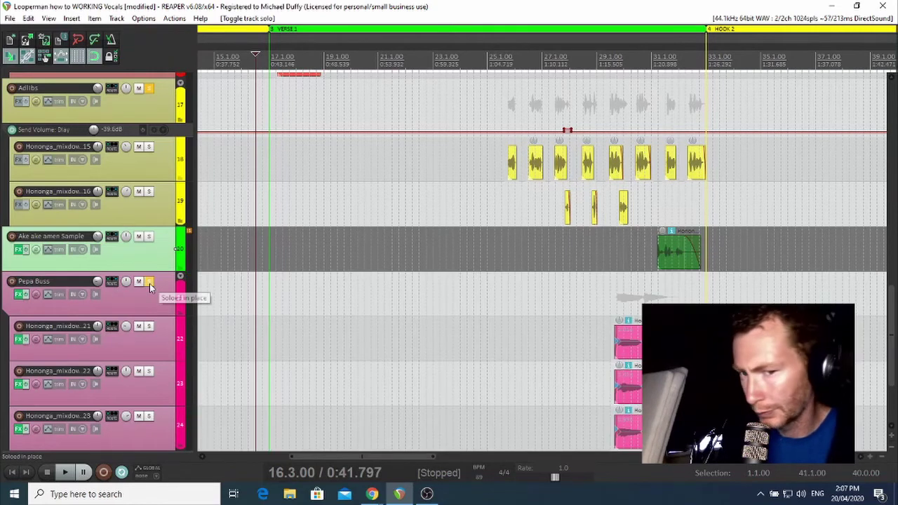
{"action": "left_click", "coordinate": [150, 238]}
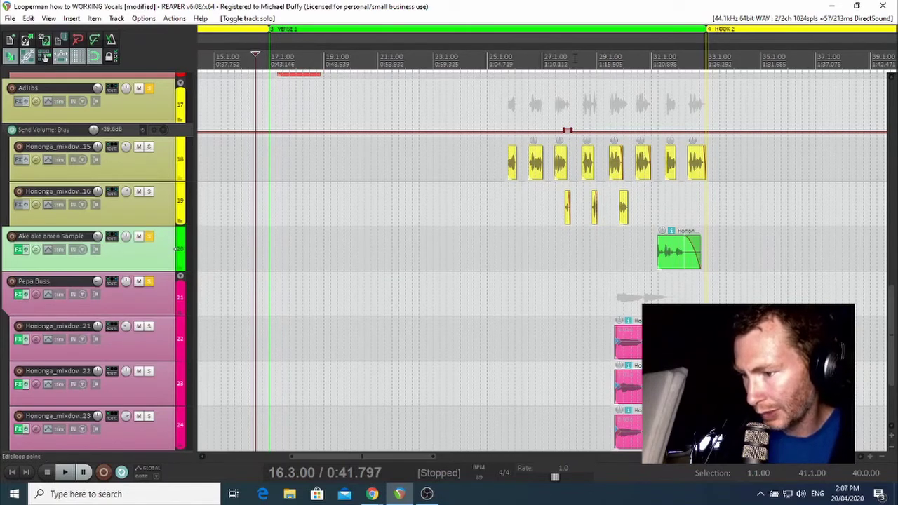
{"action": "left_click", "coordinate": [542, 56]}
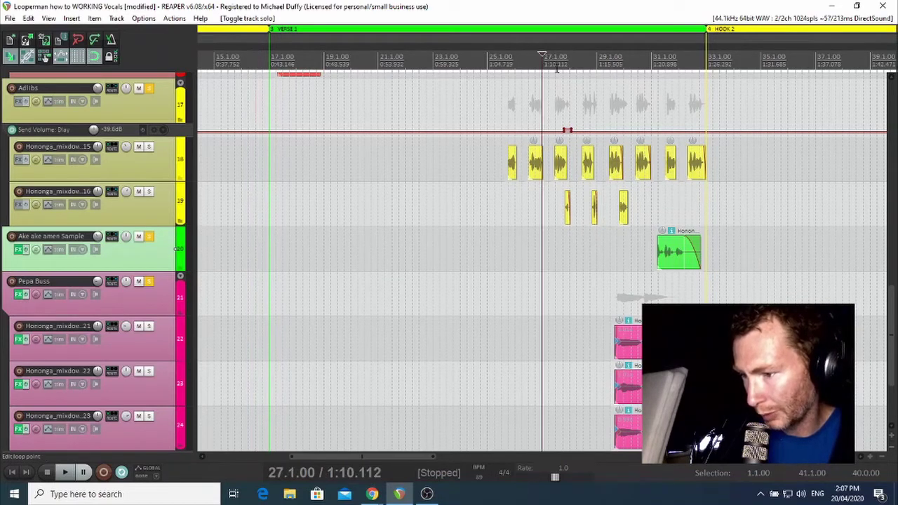
{"action": "key", "text": "space"}
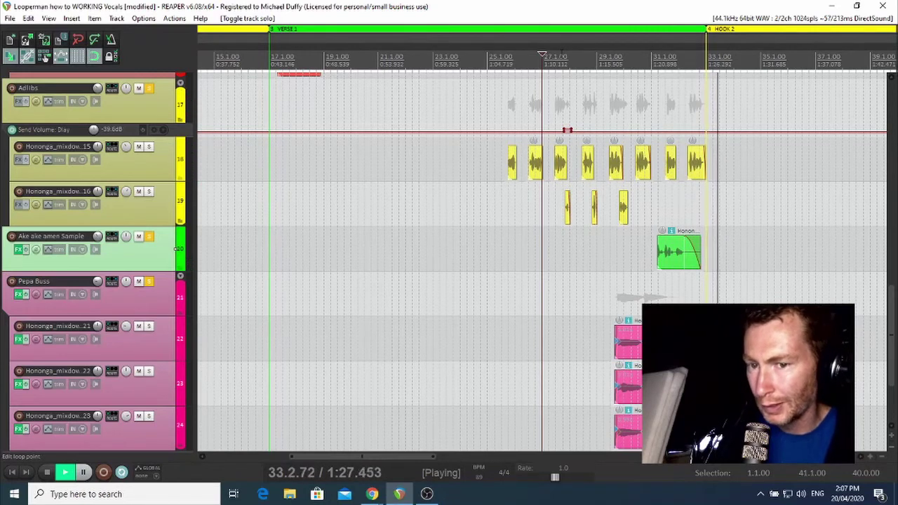
{"action": "key", "text": "space"}
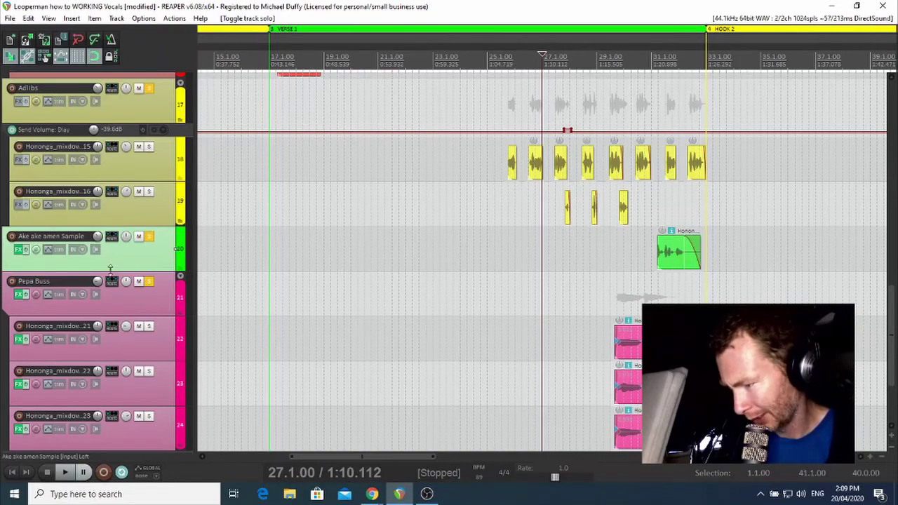
- Select the Pepa Buss, Ake ake amen Sample and Adlibs tracks as one contiguous run
{"action": "left_click", "coordinate": [147, 281]}
{"action": "left_click", "coordinate": [153, 249], "text": "shift"}
{"action": "scroll", "coordinate": [151, 211], "scroll_direction": "up", "scroll_amount": 2}
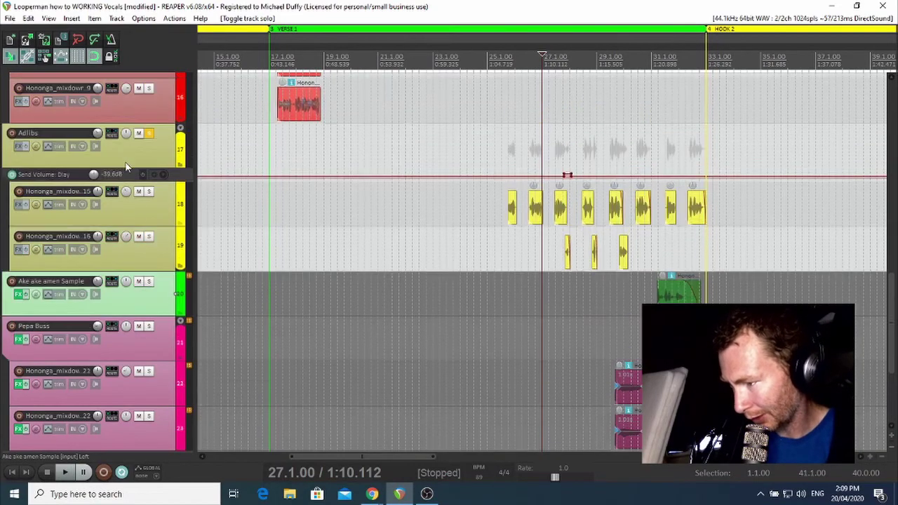
{"action": "left_click", "coordinate": [148, 177], "text": "shift"}
{"action": "scroll", "coordinate": [149, 179], "scroll_direction": "up", "scroll_amount": 6}
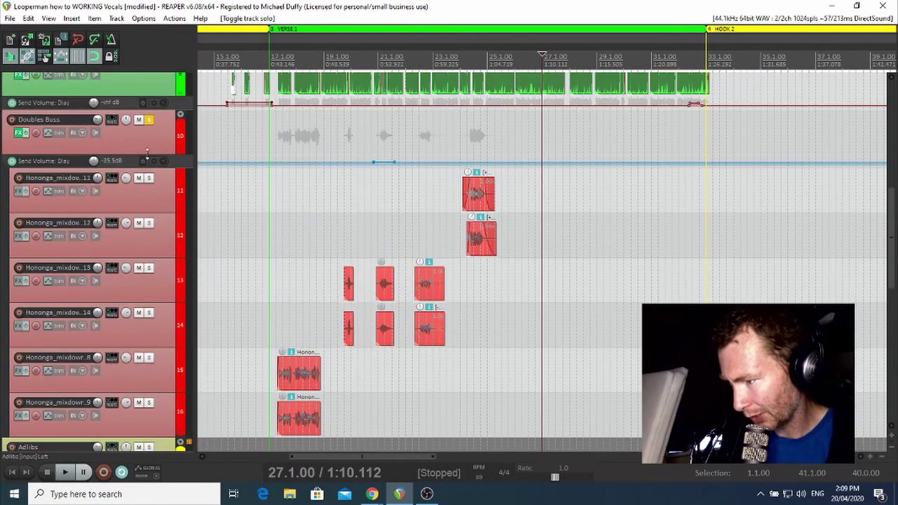
- Extend the selection up to Doubles Buss, then select only the Beez Main track
{"action": "left_click", "coordinate": [149, 123], "text": "shift"}
{"action": "scroll", "coordinate": [156, 183], "scroll_direction": "up", "scroll_amount": 4}
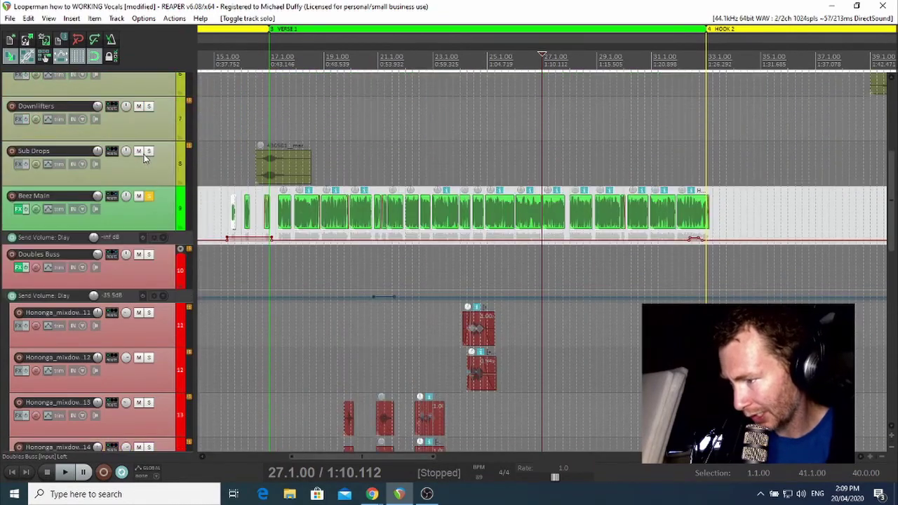
{"action": "left_click", "coordinate": [149, 241]}
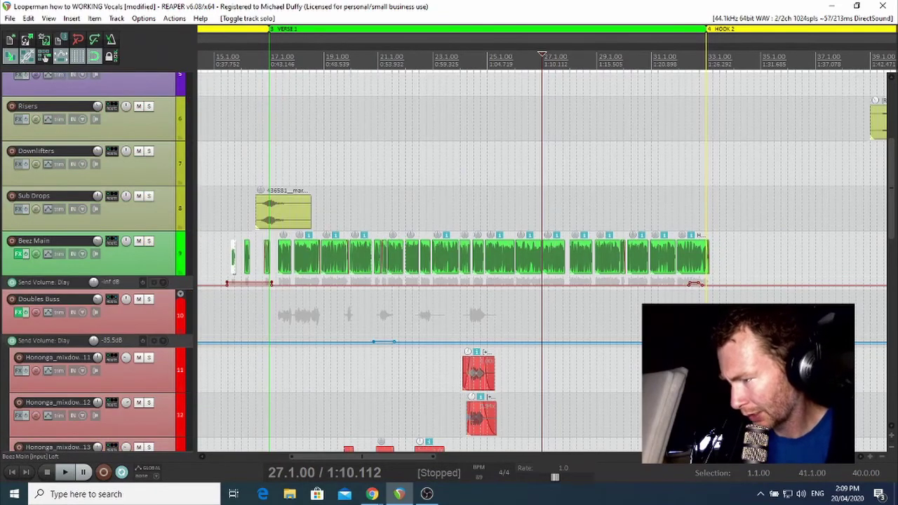
- Close all projects, discarding unsaved changes to the vocals project
{"action": "left_click", "coordinate": [10, 18]}
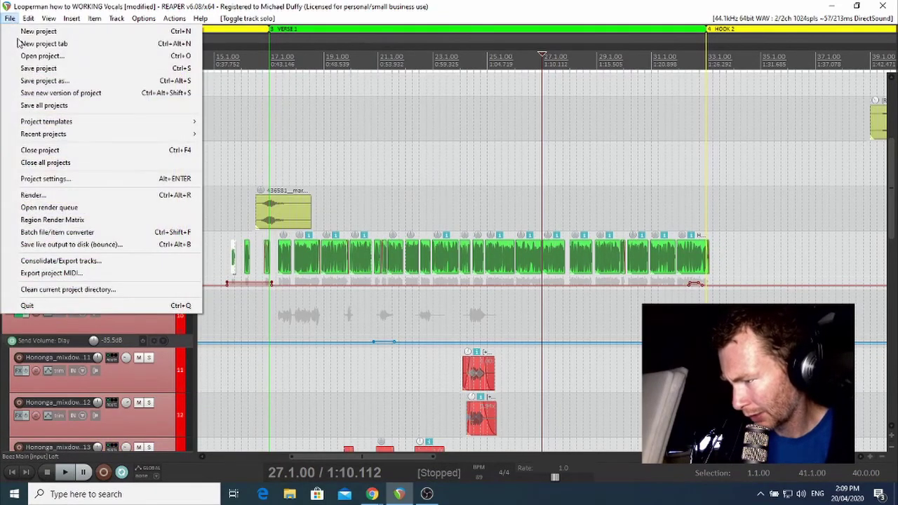
{"action": "left_click", "coordinate": [39, 162]}
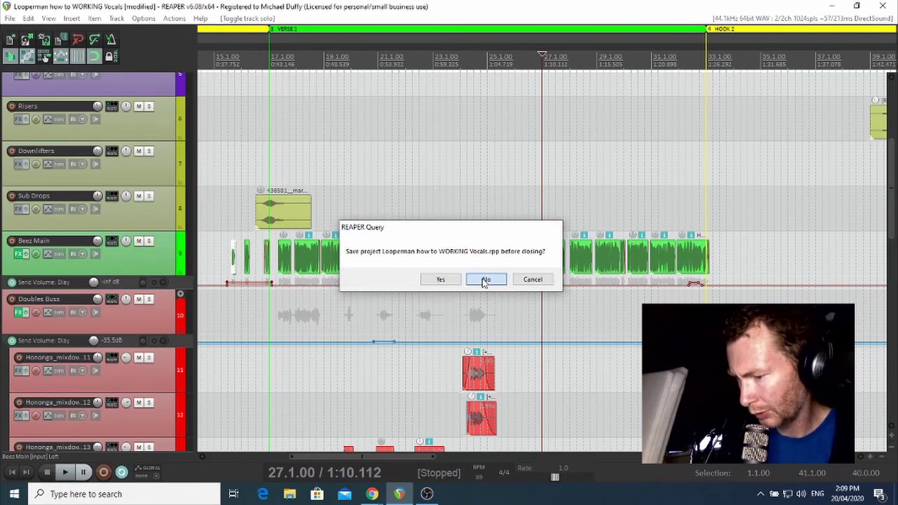
{"action": "left_click", "coordinate": [483, 280]}
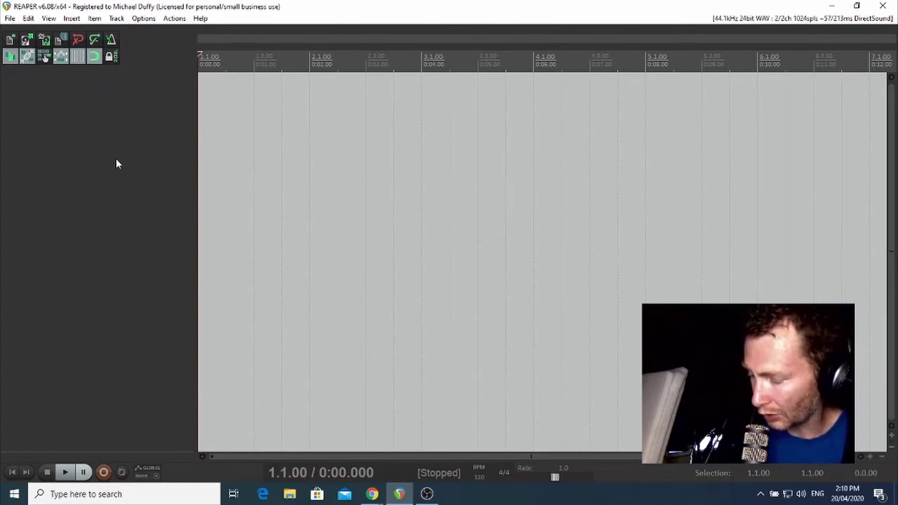
- Add a single new track to the empty project, undoing the extra one
{"action": "double_click", "coordinate": [117, 164]}
{"action": "double_click", "coordinate": [117, 163]}
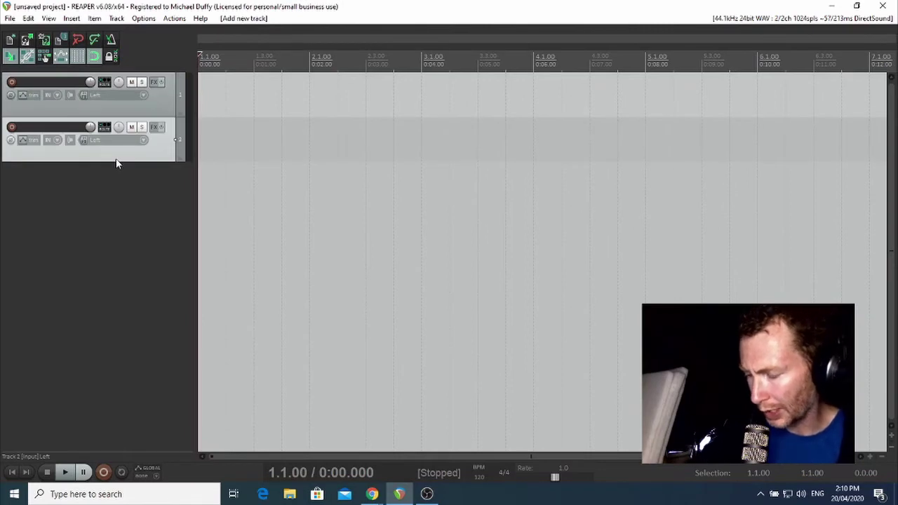
{"action": "key", "text": "ctrl+z"}
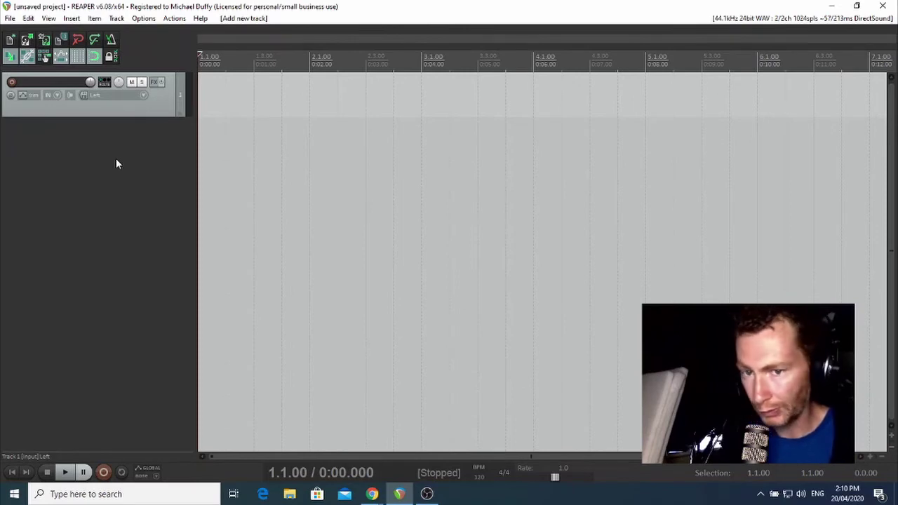
- Rename the track to 'Vocal' and arm it for recording
{"action": "double_click", "coordinate": [61, 83]}
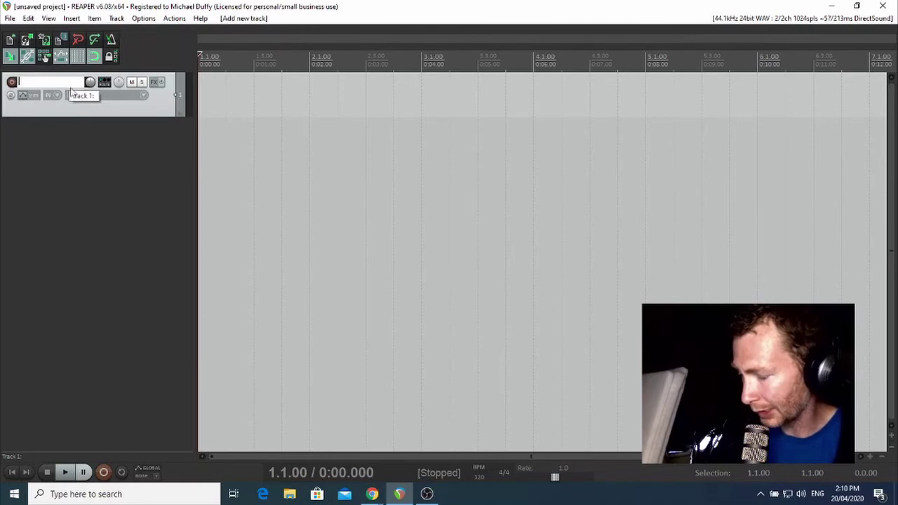
{"action": "type", "text": "Vocal"}
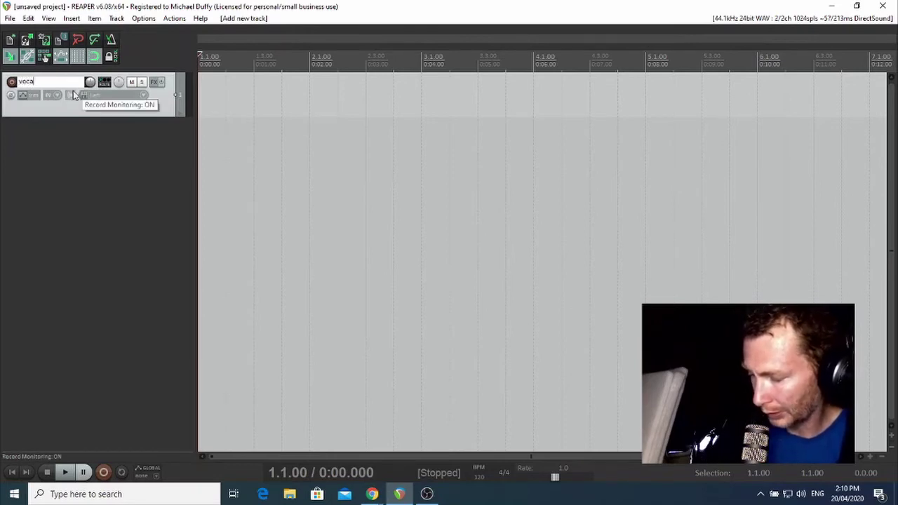
{"action": "key", "text": "Return"}
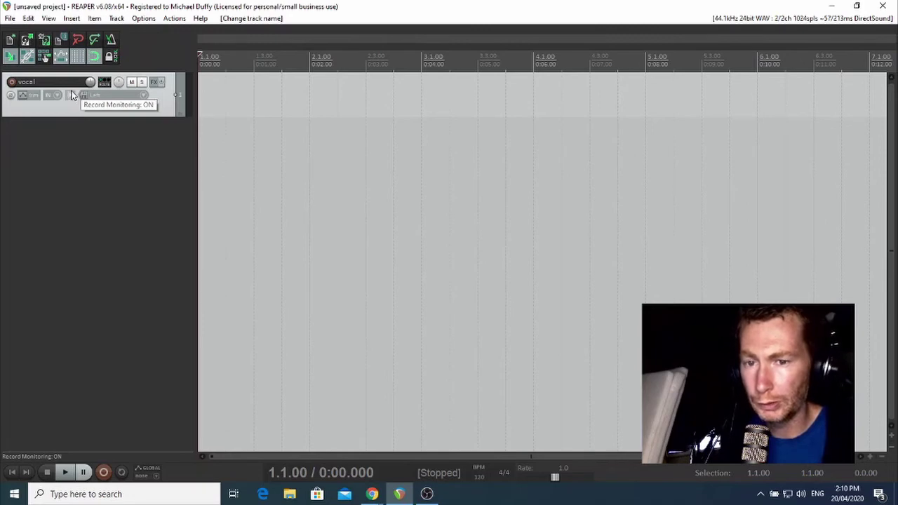
{"action": "left_click", "coordinate": [10, 82]}
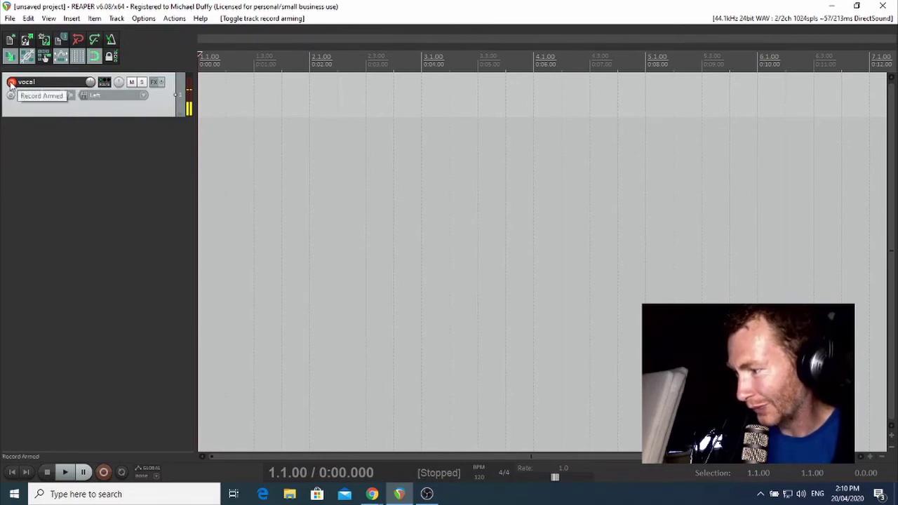
- Turn on record monitoring so the vocal track's meter shows the Left input
{"action": "left_click", "coordinate": [70, 96]}
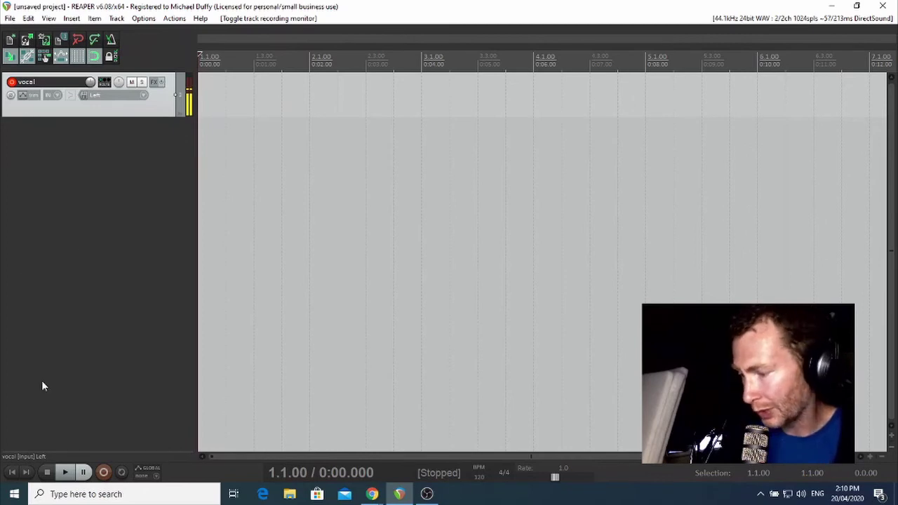
- Record a test take on the vocal track, keep the file, and play it back
{"action": "left_click", "coordinate": [103, 472]}
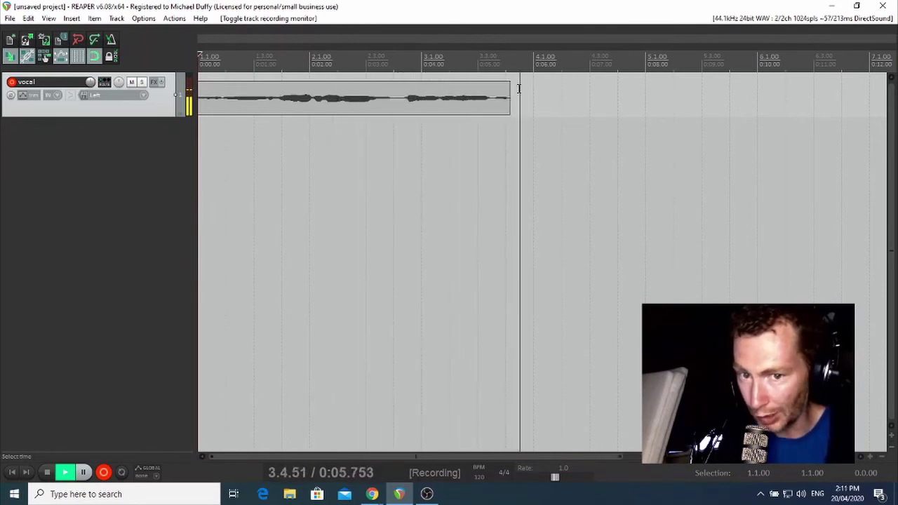
{"action": "key", "text": "space"}
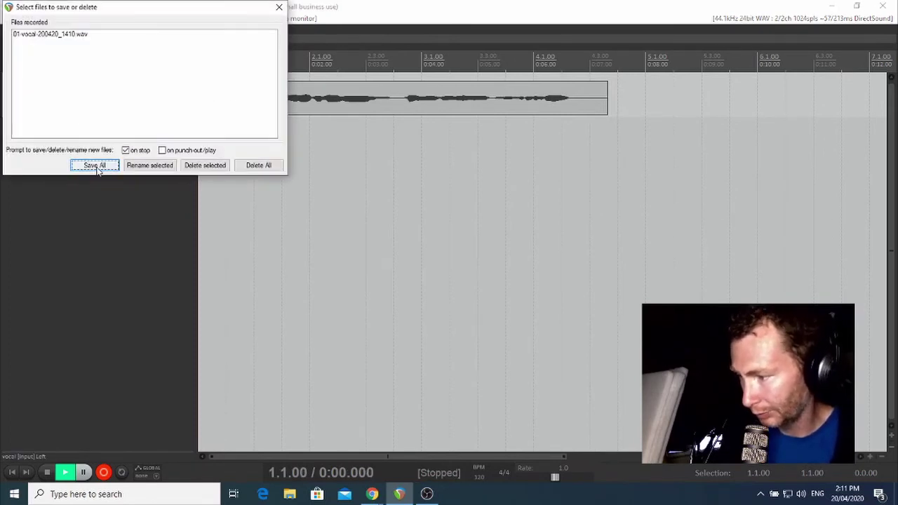
{"action": "left_click", "coordinate": [95, 166]}
{"action": "key", "text": "space"}
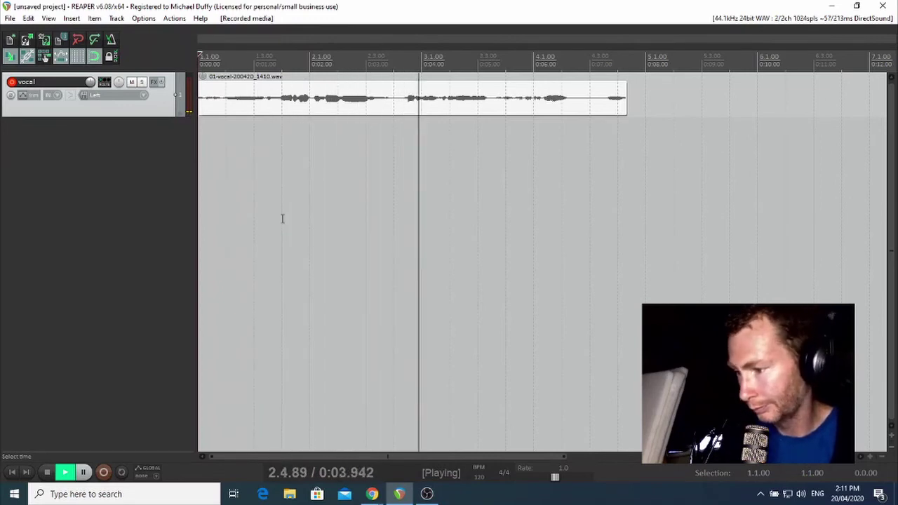
{"action": "key", "text": "space"}
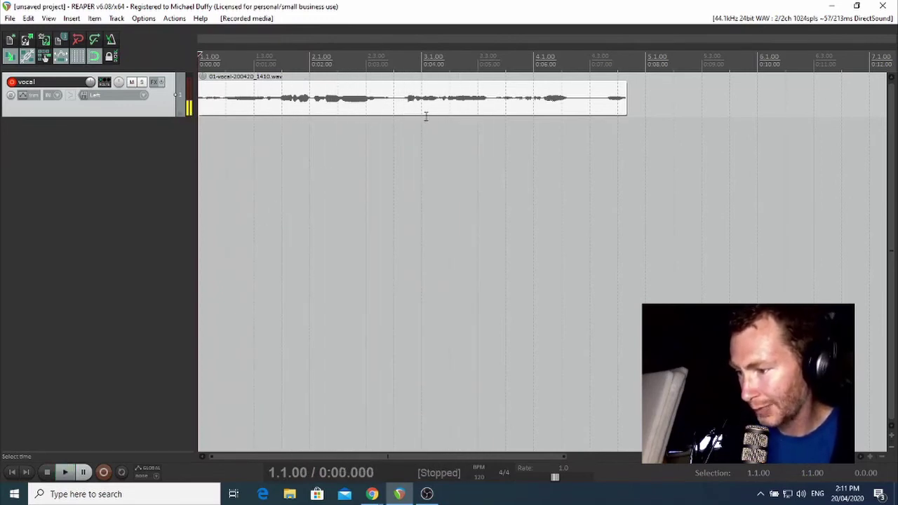
- Delete the recorded take and disarm the vocal track
{"action": "left_click", "coordinate": [428, 112]}
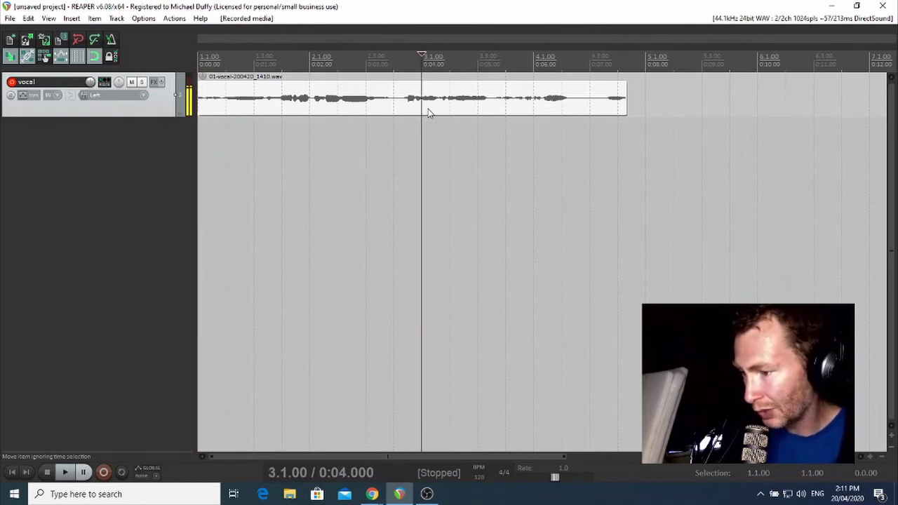
{"action": "key", "text": "Delete"}
{"action": "left_click", "coordinate": [11, 81]}
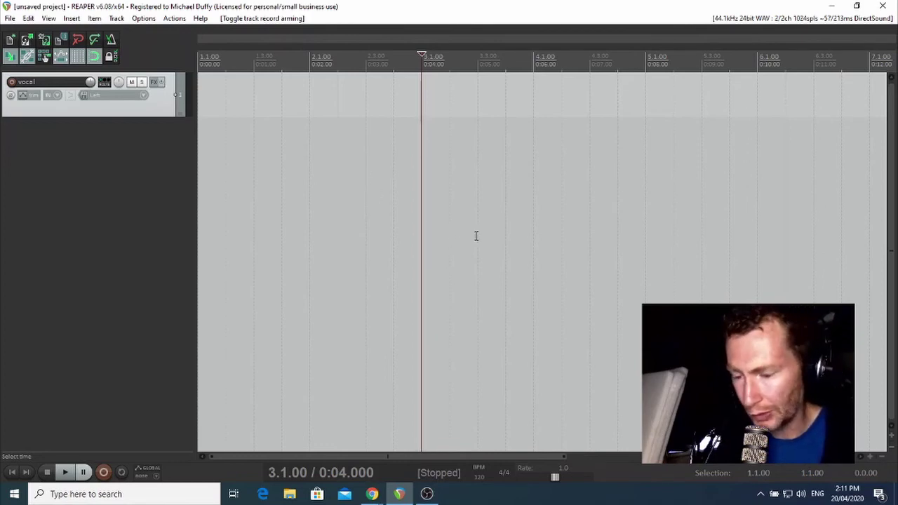
- Open Windows Sound settings and the input device's properties
{"action": "right_click", "coordinate": [800, 495]}
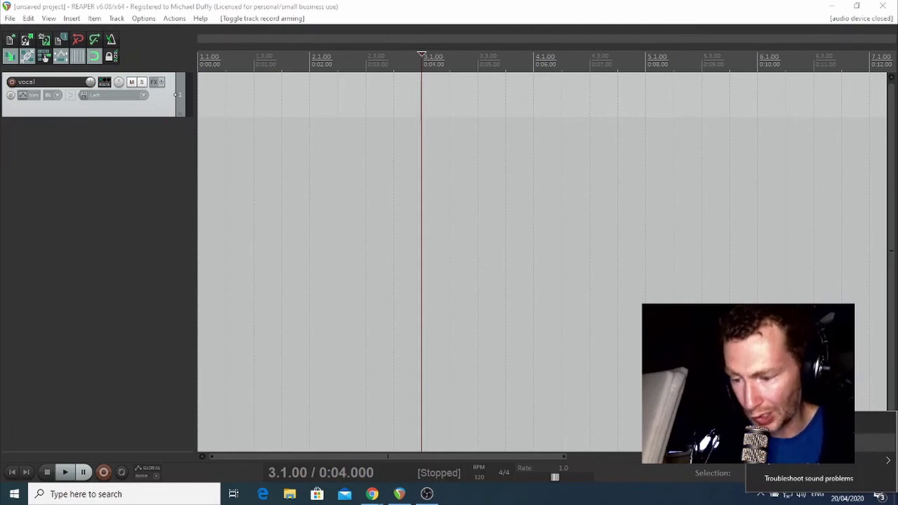
{"action": "left_click", "coordinate": [806, 424]}
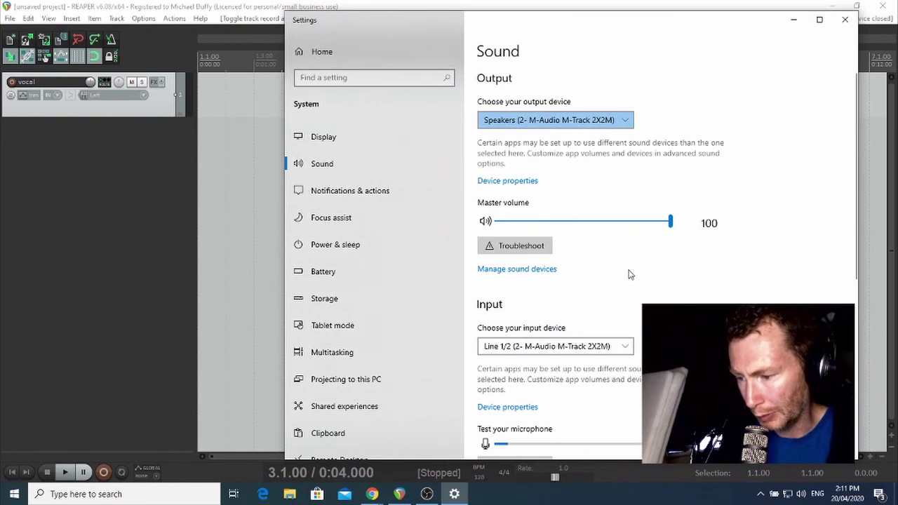
{"action": "scroll", "coordinate": [638, 291], "scroll_direction": "down", "scroll_amount": 5}
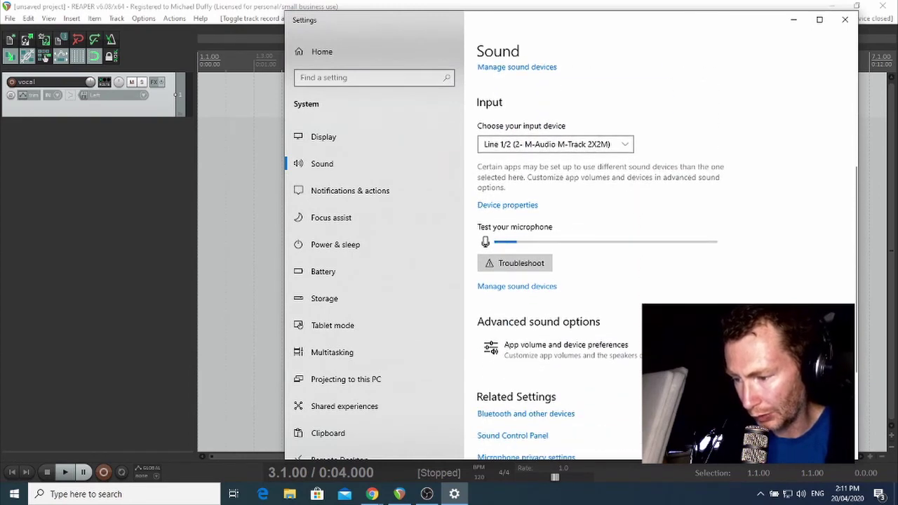
{"action": "scroll", "coordinate": [561, 231], "scroll_direction": "down", "scroll_amount": 1}
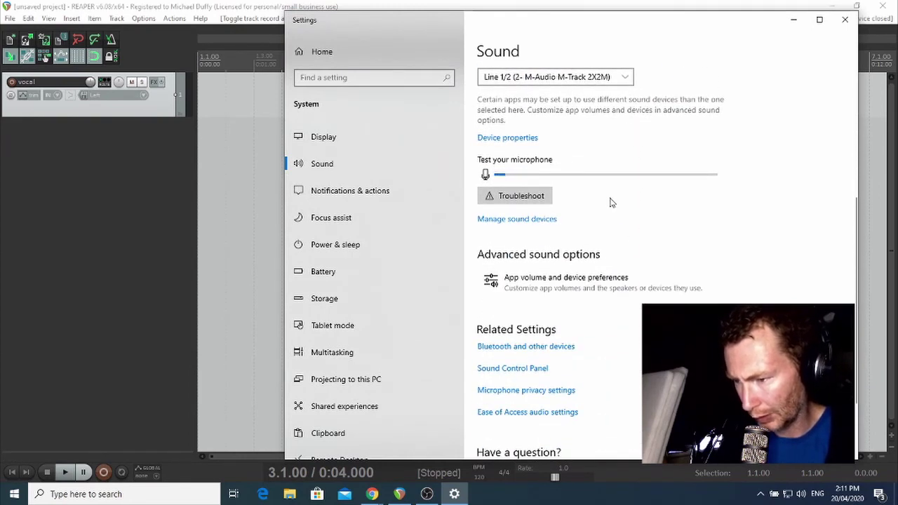
{"action": "scroll", "coordinate": [611, 202], "scroll_direction": "up", "scroll_amount": 2}
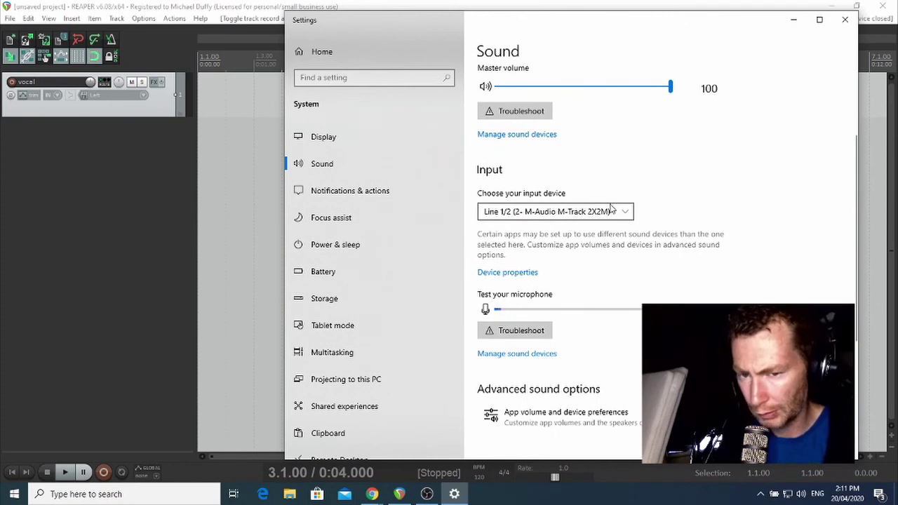
{"action": "scroll", "coordinate": [610, 208], "scroll_direction": "down", "scroll_amount": 2}
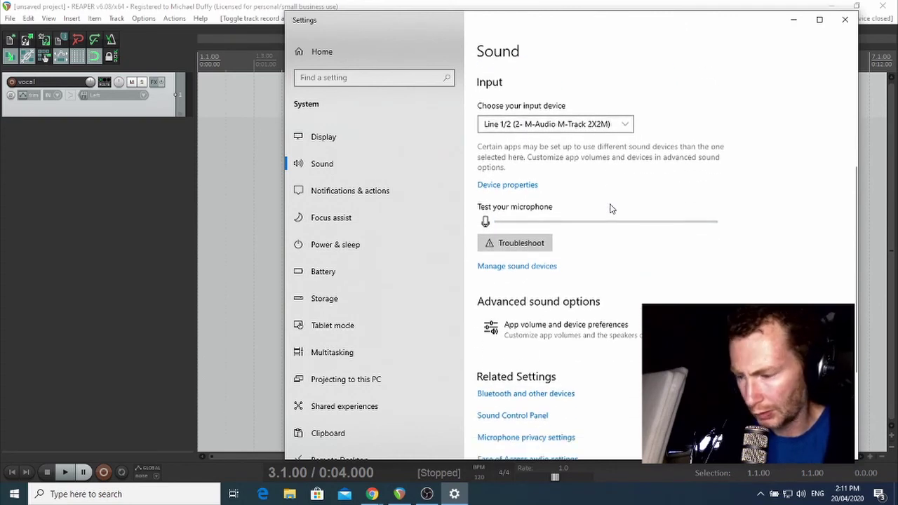
{"action": "left_click", "coordinate": [512, 139]}
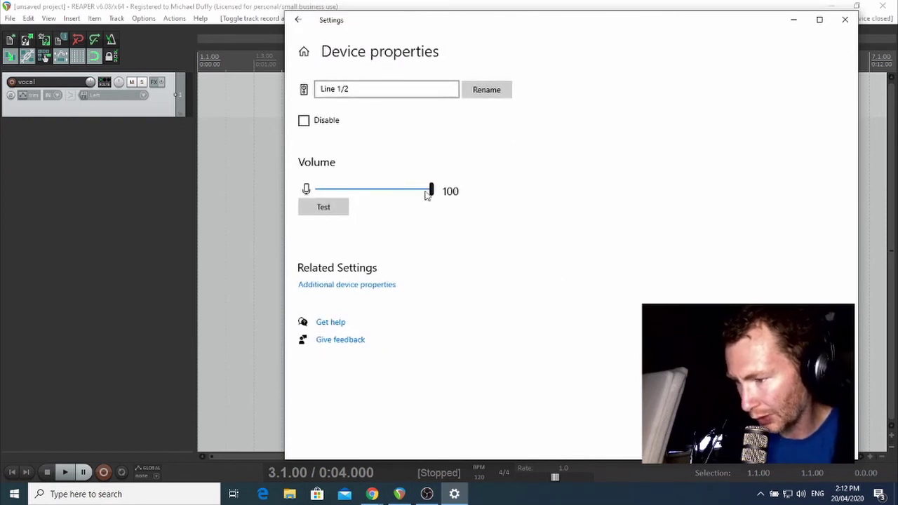
- Set the Line 1/2 input volume to 100 and close Settings
{"action": "left_click", "coordinate": [431, 191]}
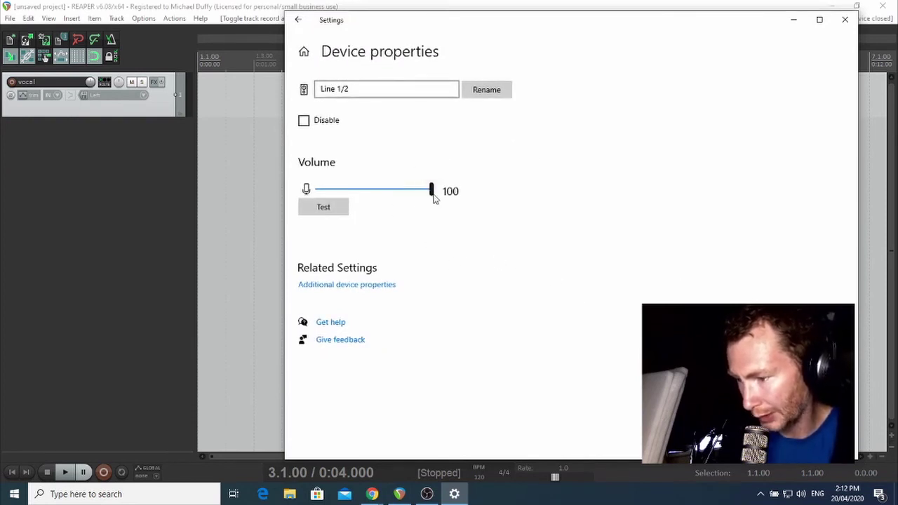
{"action": "left_click_drag", "start_coordinate": [435, 196], "coordinate": [455, 201]}
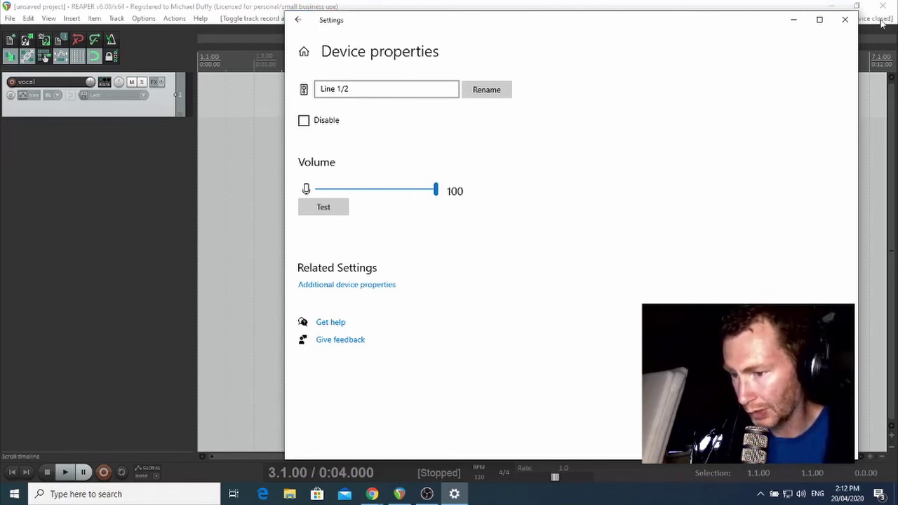
{"action": "left_click", "coordinate": [846, 21]}
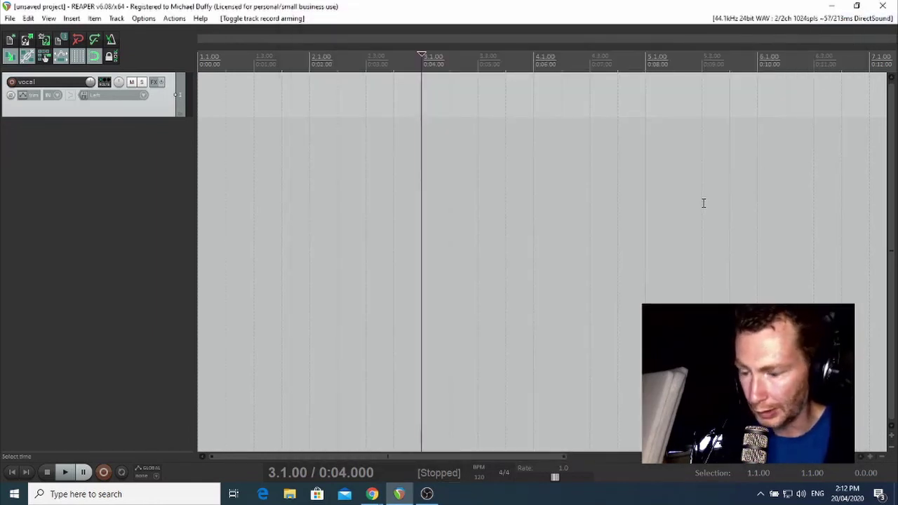